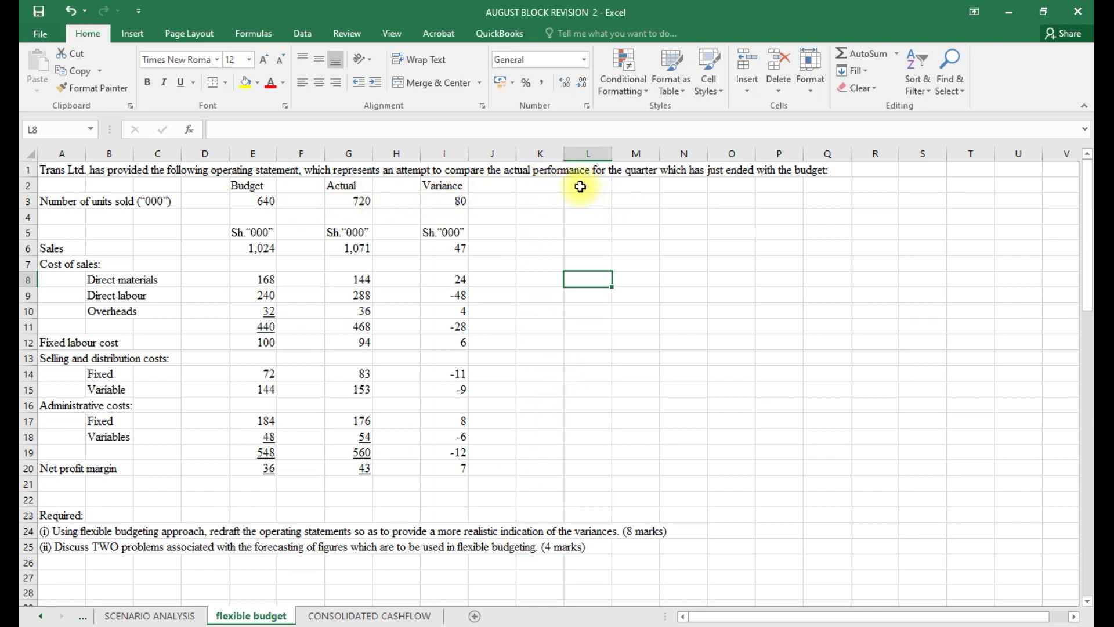
Enter the heading FLEXIBLE BUDGET in L3 and the unit label SH 000 in L5
click(576, 201)
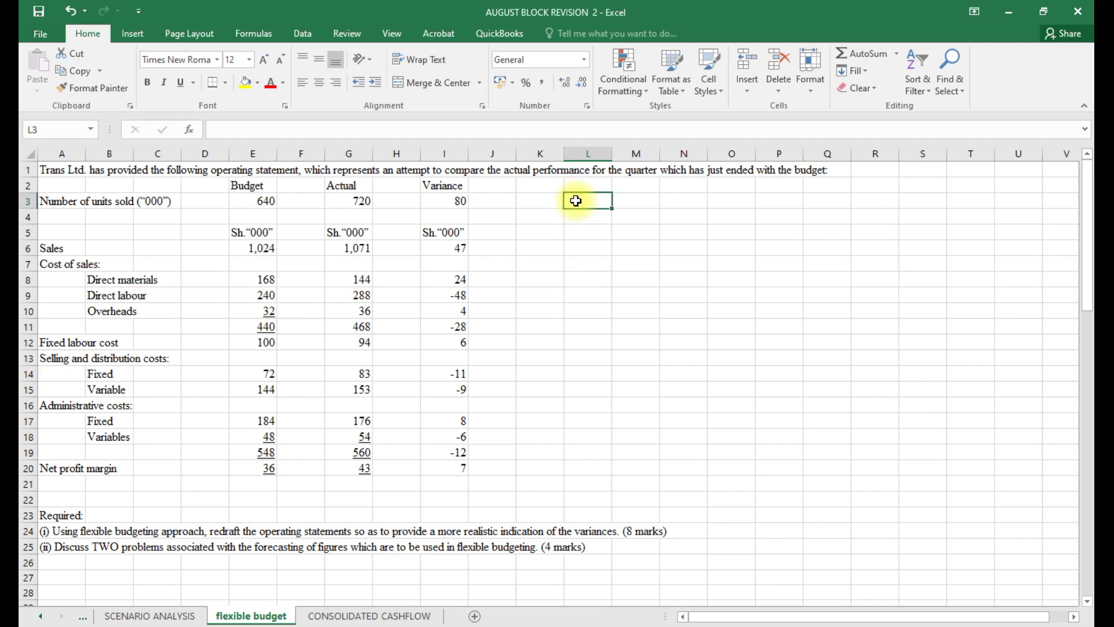
text(FLEXI)
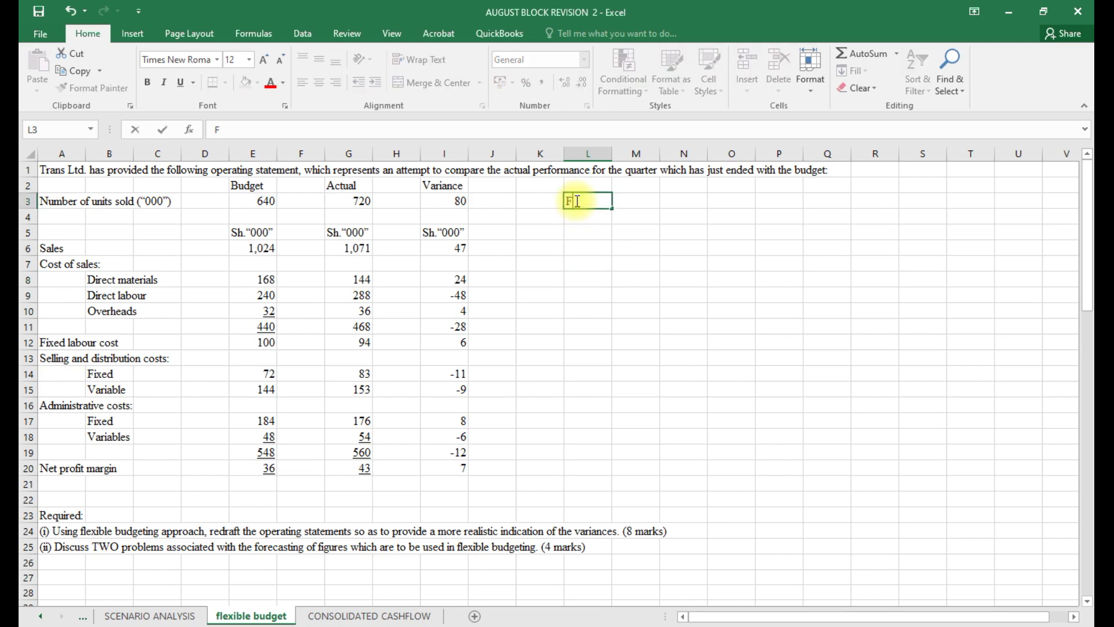
text(BLE B)
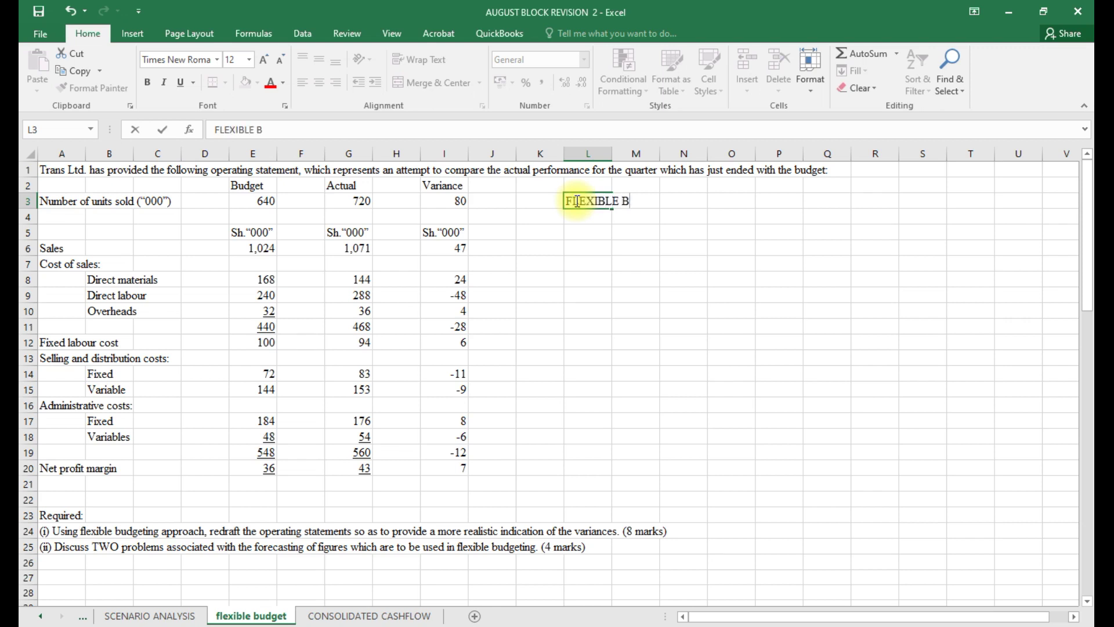
text(UDGET)
click(601, 235)
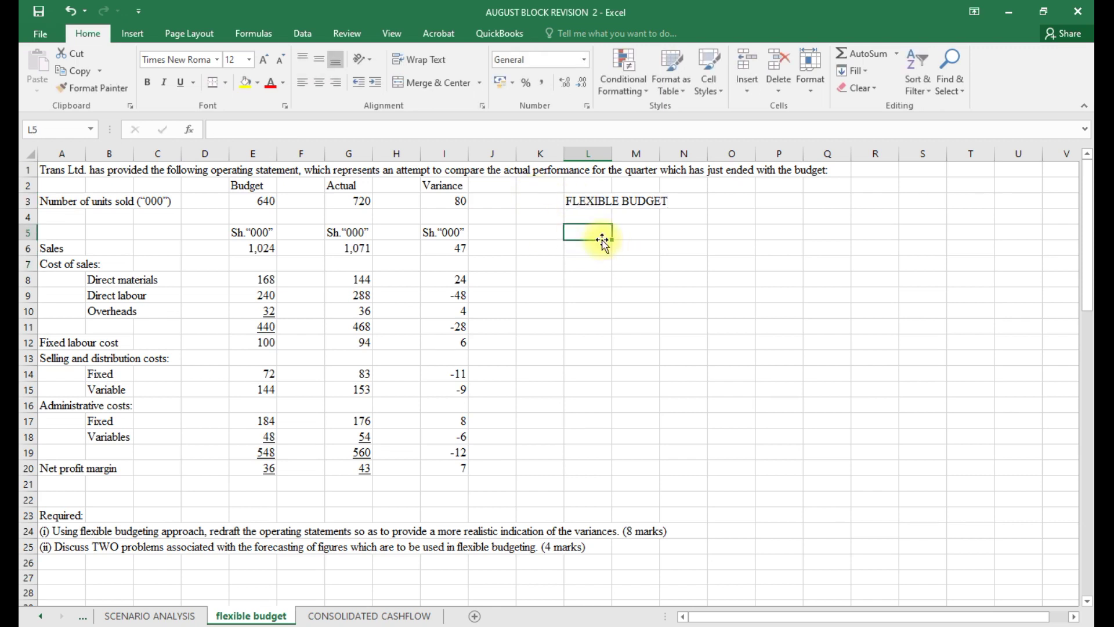
text(SH)
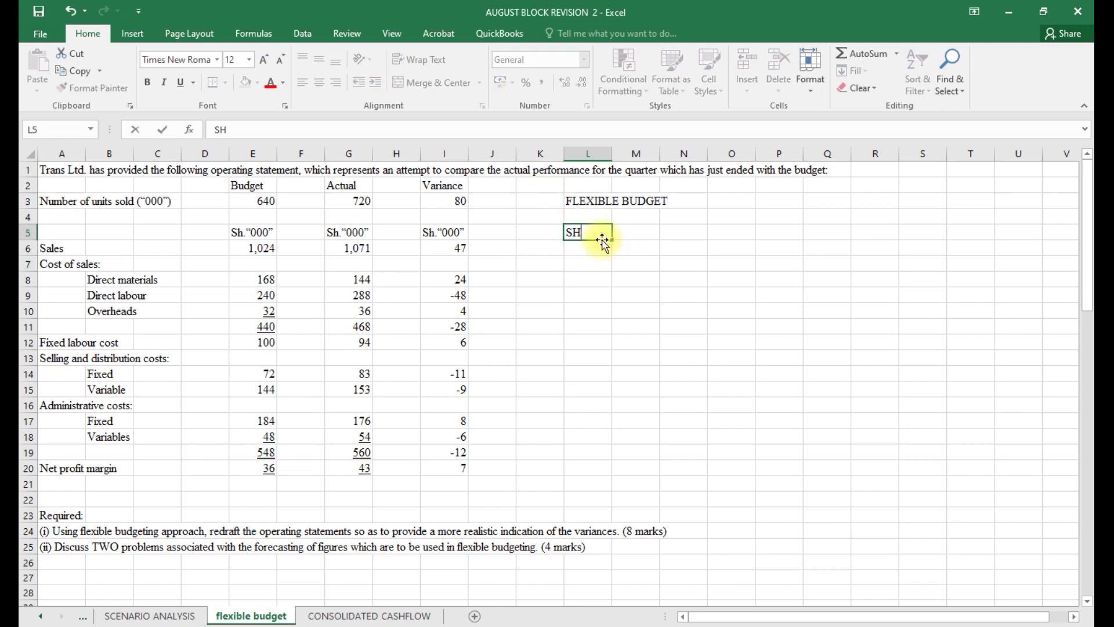
text( 000)
key(Return)
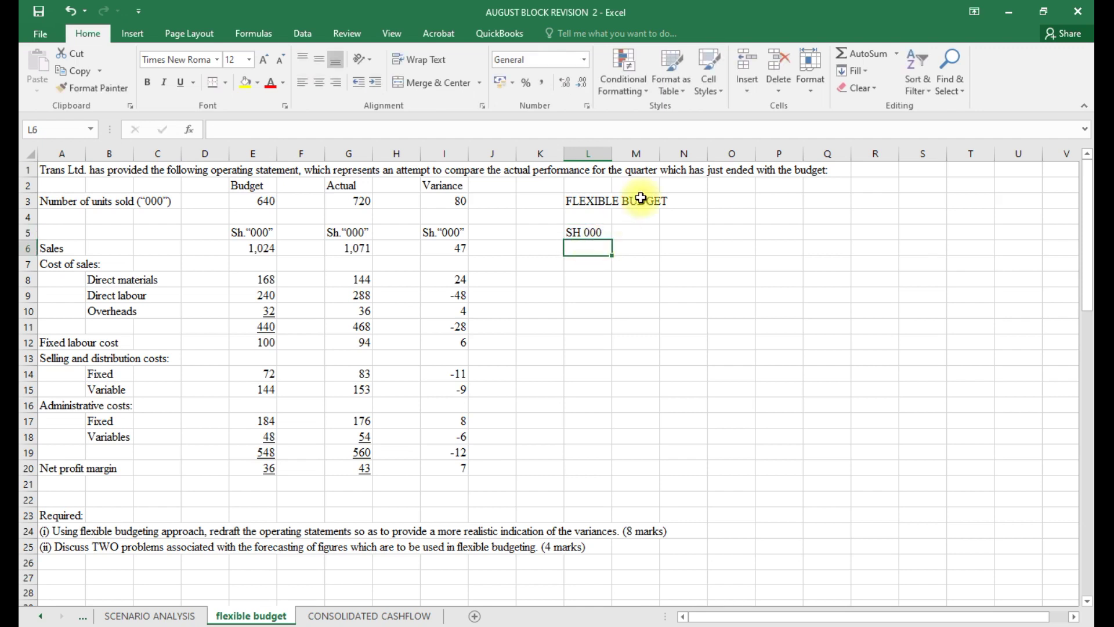
Enter the label FLEXING FACTOR in cell P3
click(799, 200)
text(FLE)
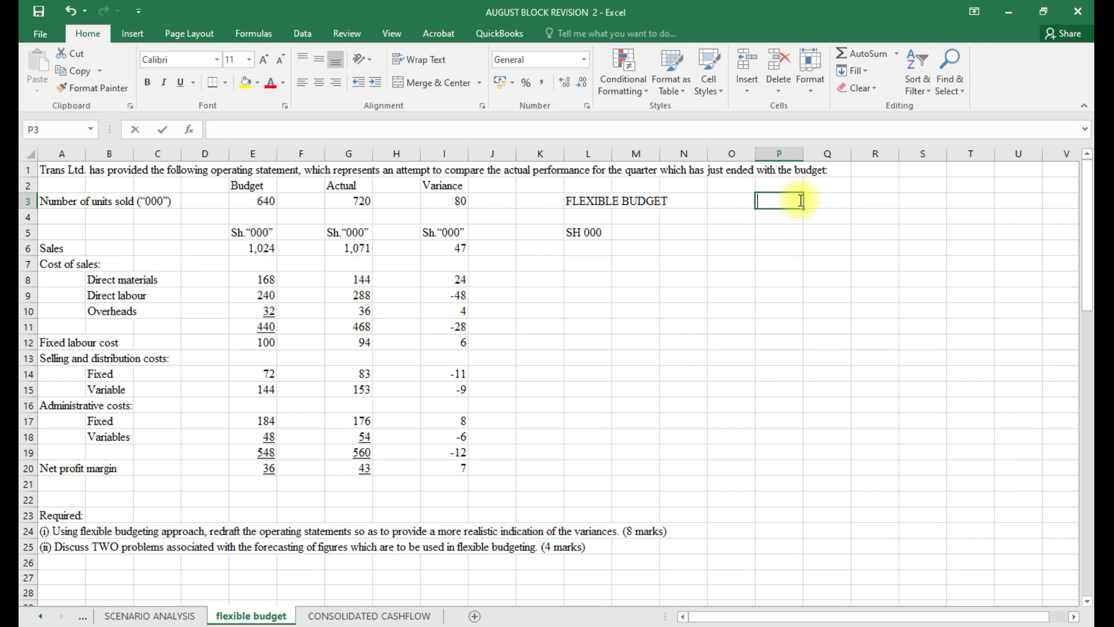
text(X)
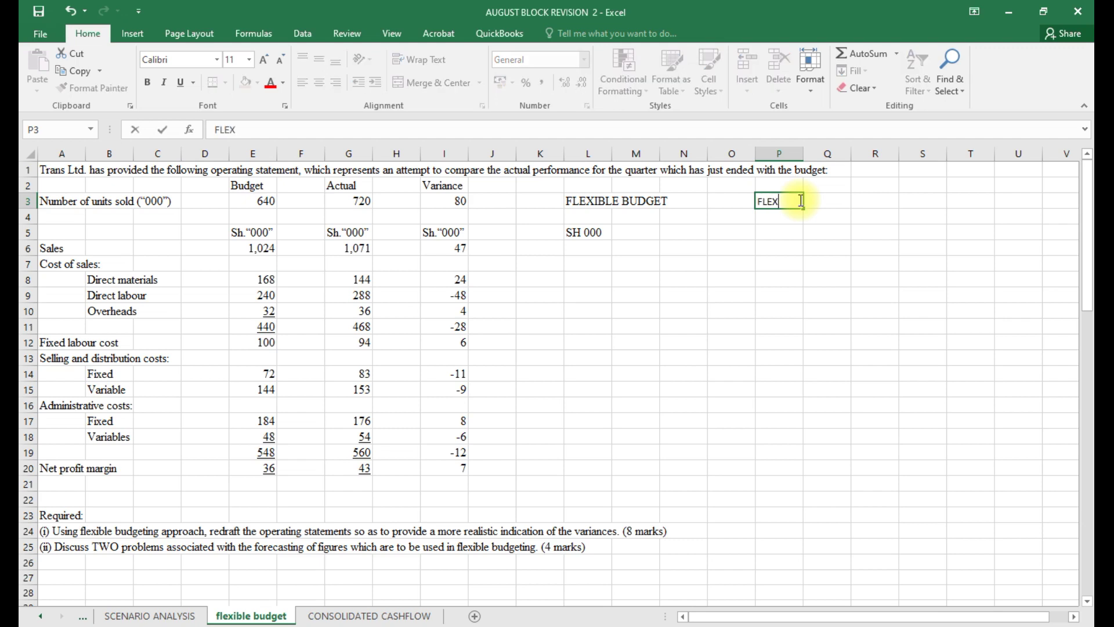
text(ING FACTOR)
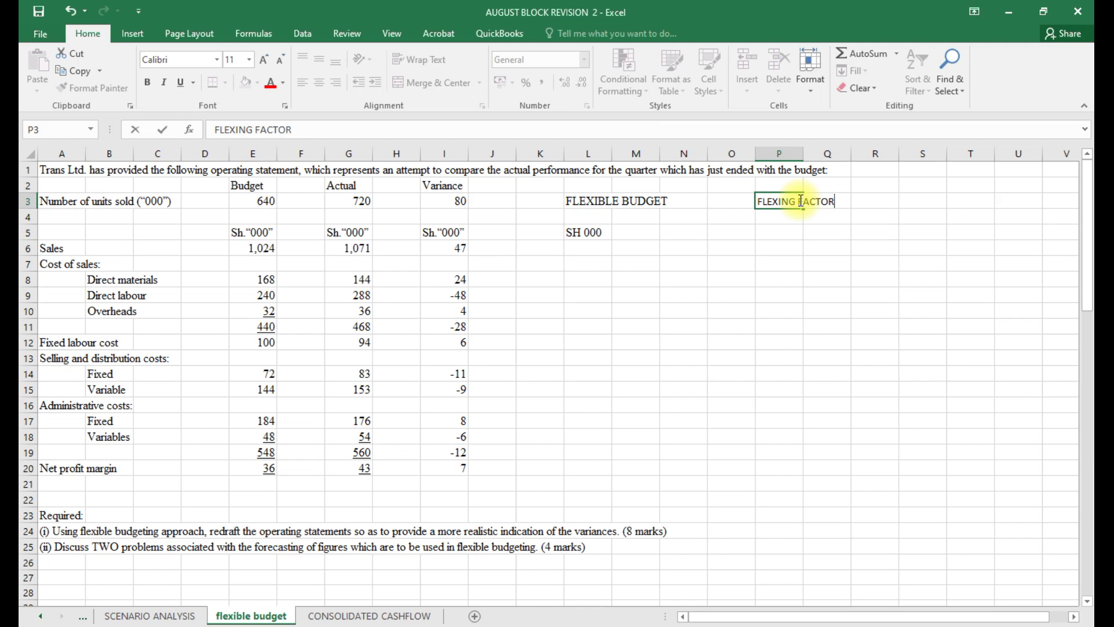
text(=)
key(BackSpace)
click(859, 204)
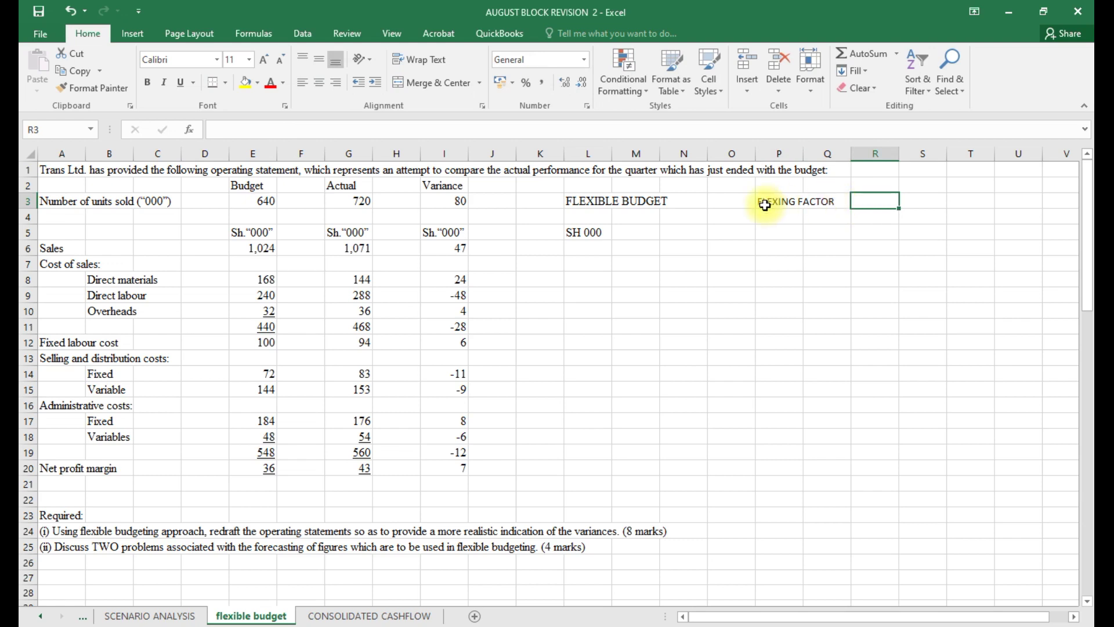
text(=)
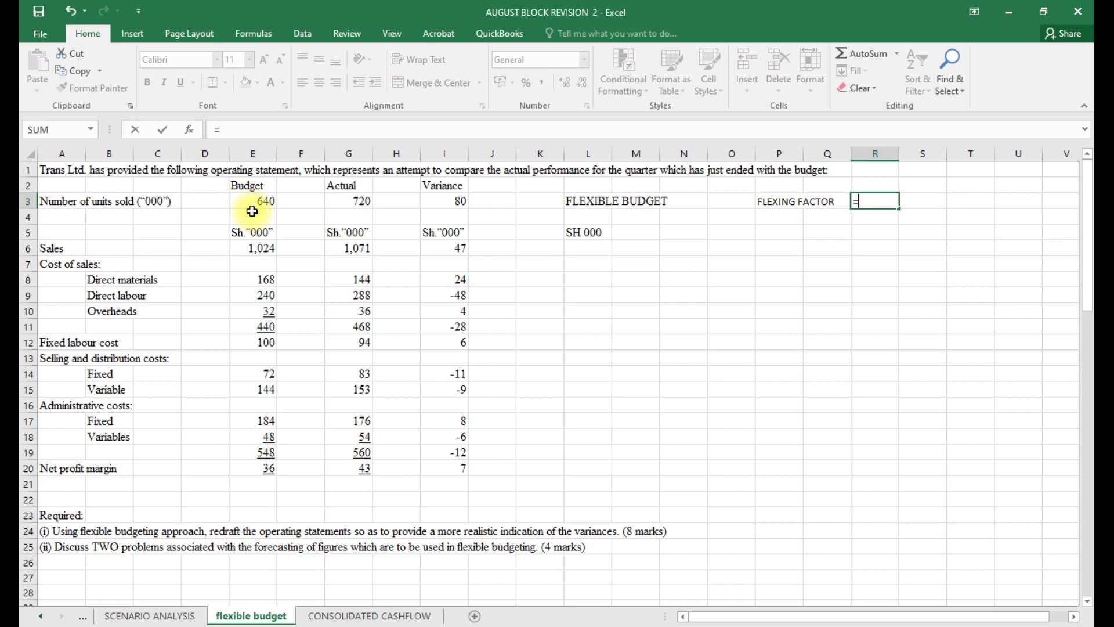
key(Escape)
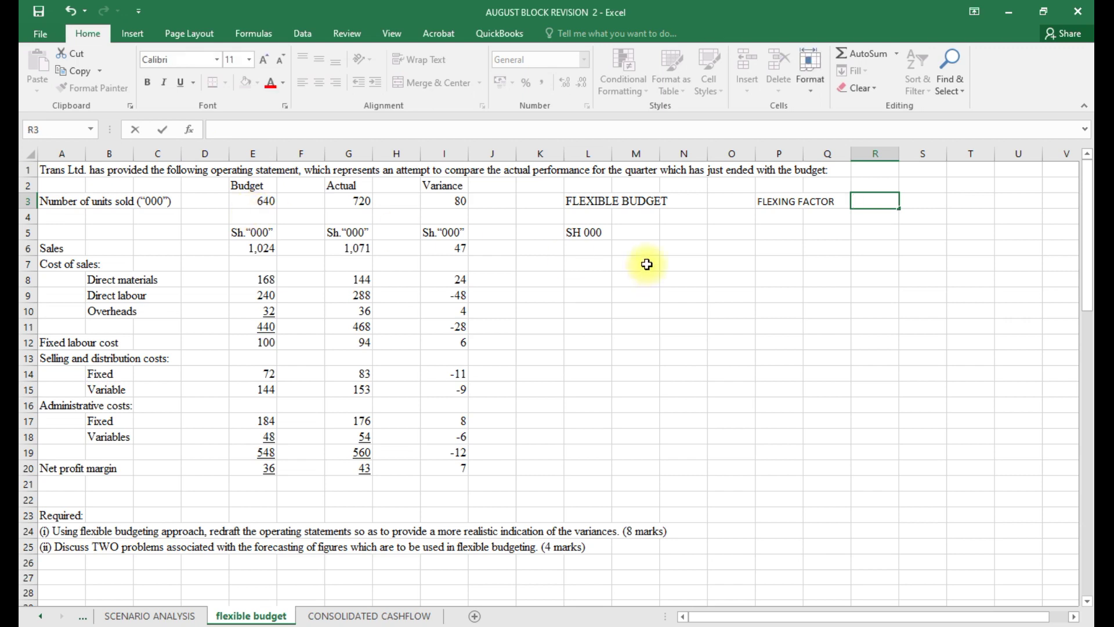
Extend the label in P3 to read FLEXING FACTOR= ACTUAL OUPUT/BUDGETED OUPUT
click(763, 205)
double_click(764, 205)
key(Right)
key(Right)
key(Right)
key(Right)
key(Right)
key(Right)
key(Right)
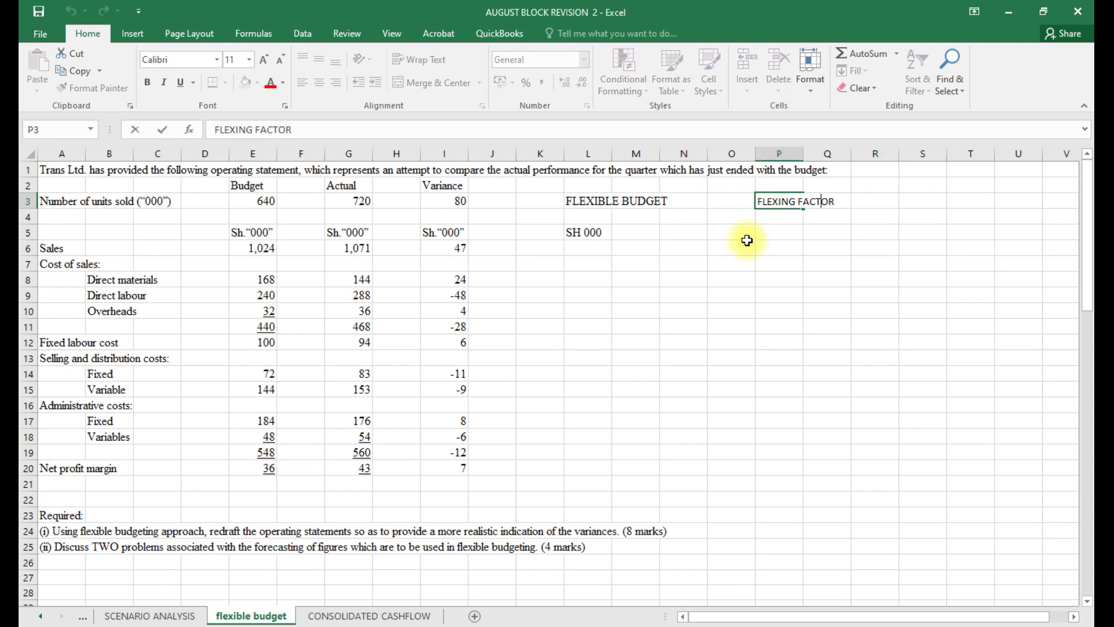
text(= ACTUAL OUP)
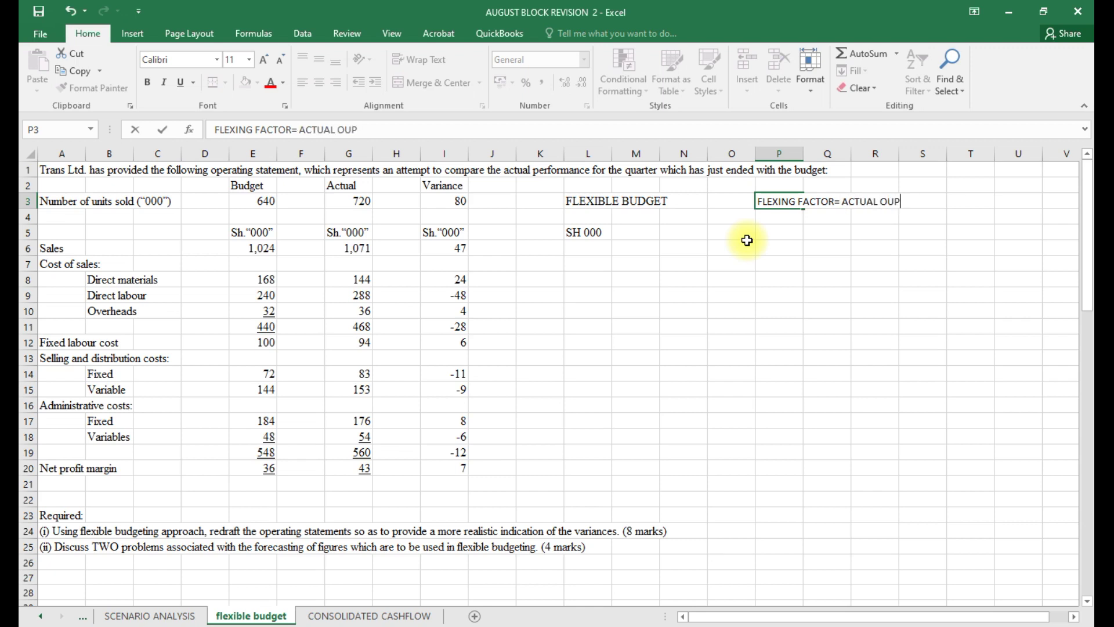
text(UT/BUDGETED OU)
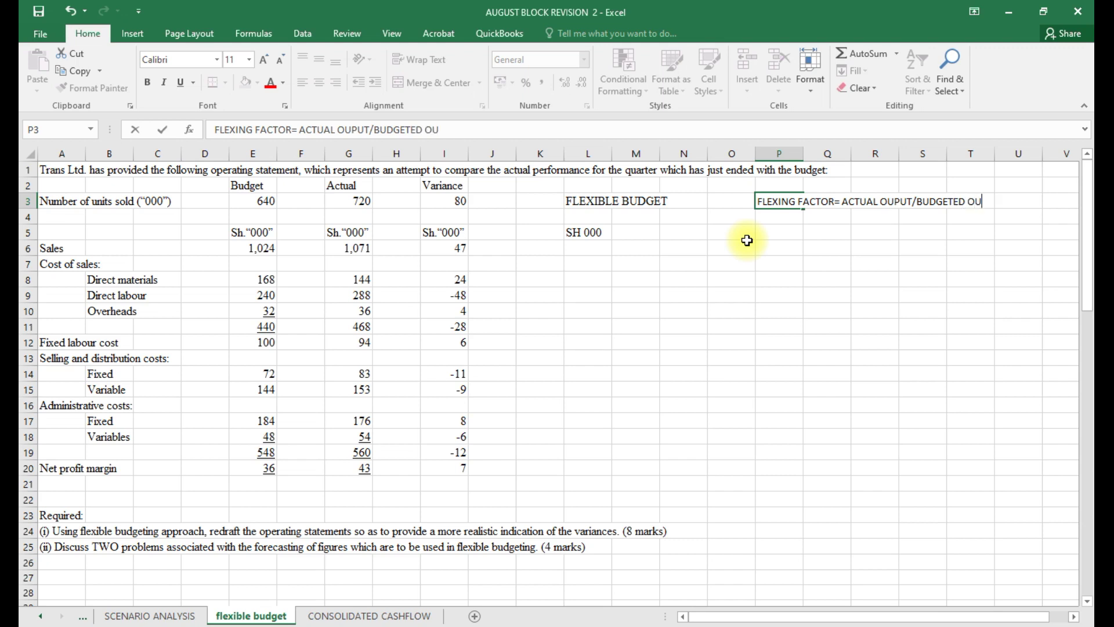
text(PUT)
key(Return)
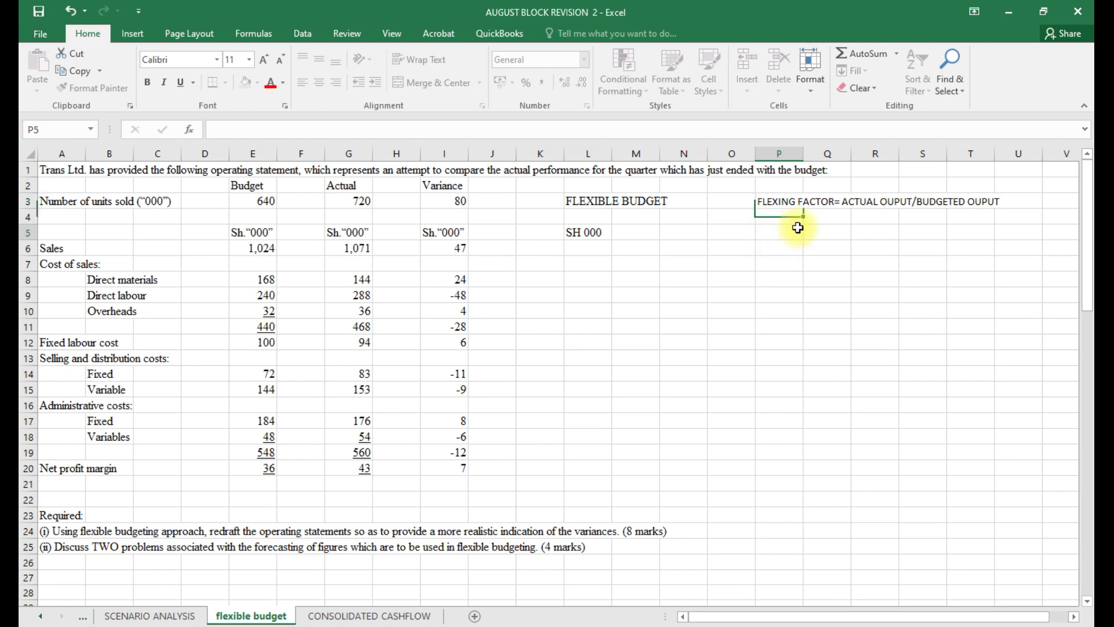
Calculate the flexing factor in R4 by dividing actual units by budgeted units with the formula =G3/E3
click(871, 217)
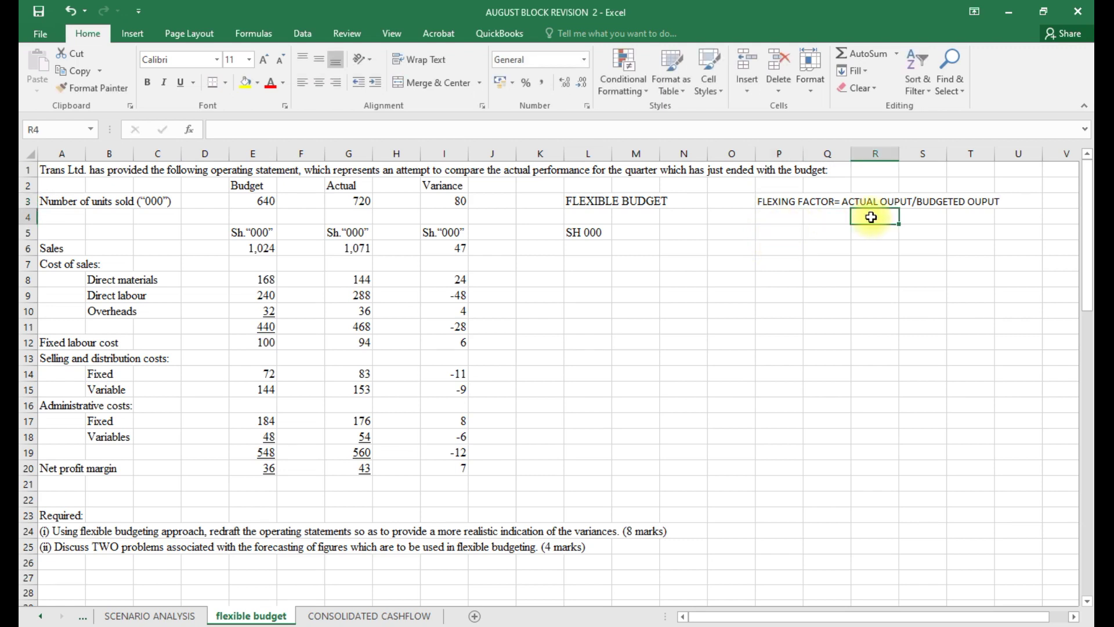
text(=)
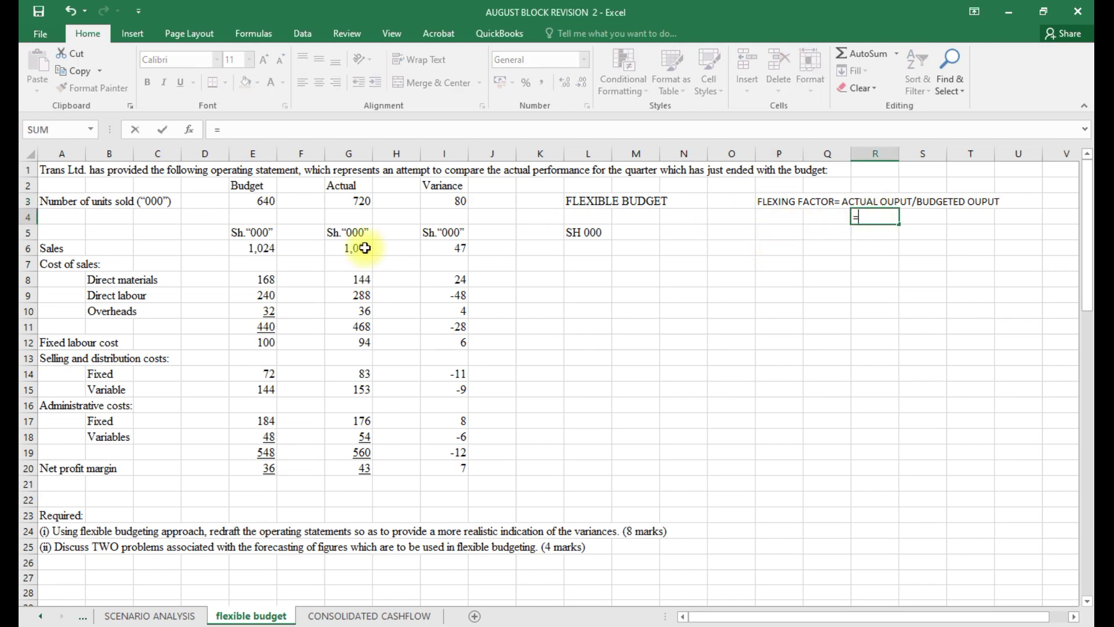
click(359, 197)
text(/)
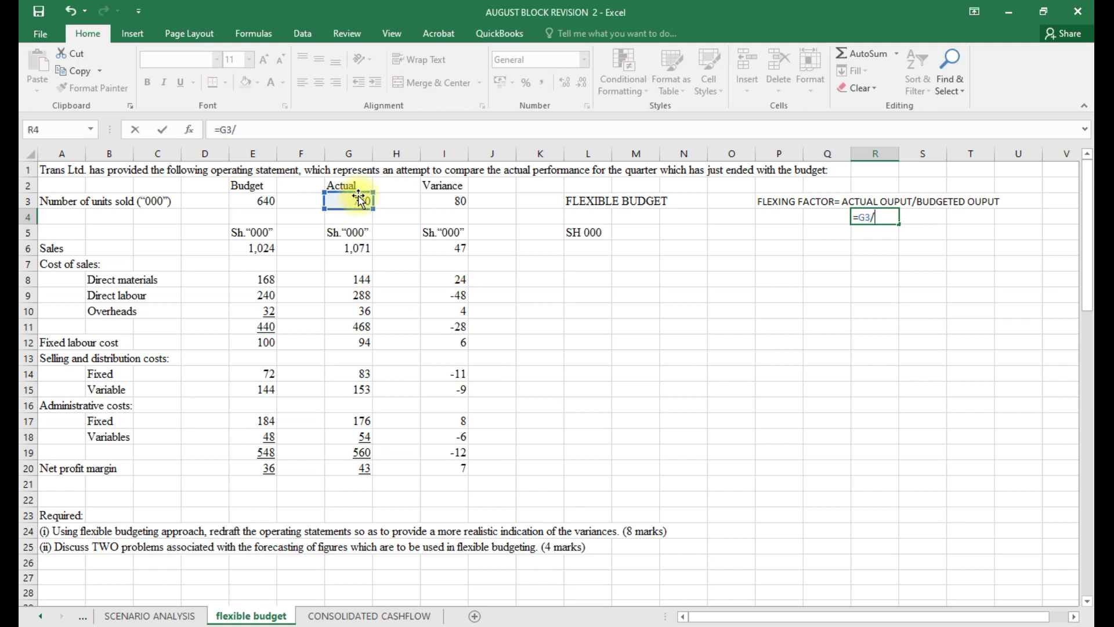
click(245, 204)
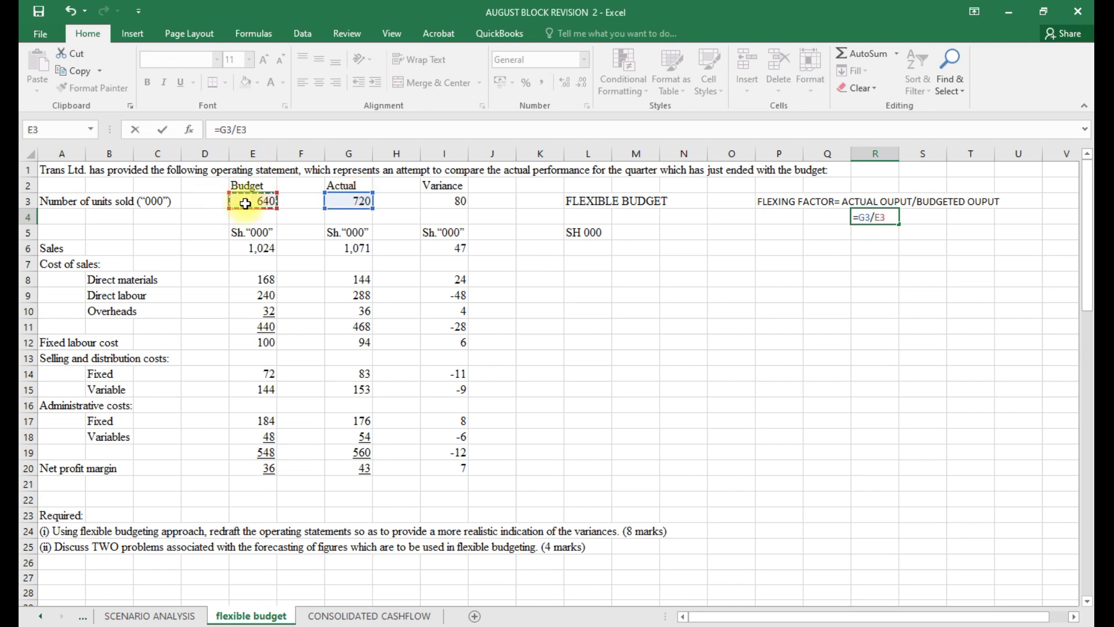
key(Return)
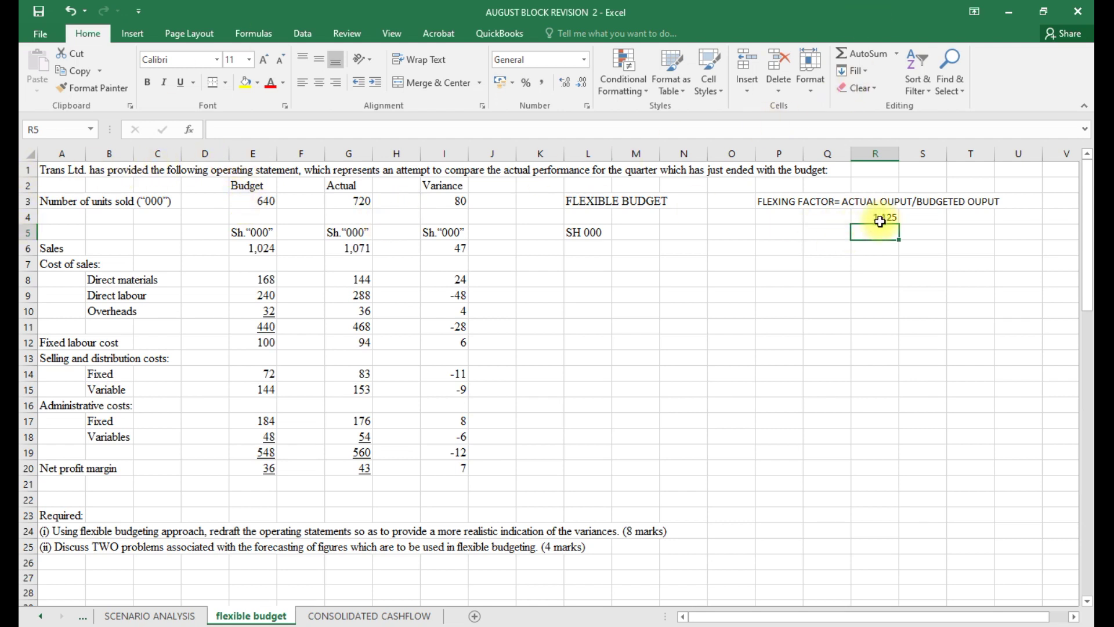
Calculate the flexed sales in L6 as budgeted sales times the flexing factor, with an absolute factor reference: =E6*$R$4
click(585, 251)
text(=)
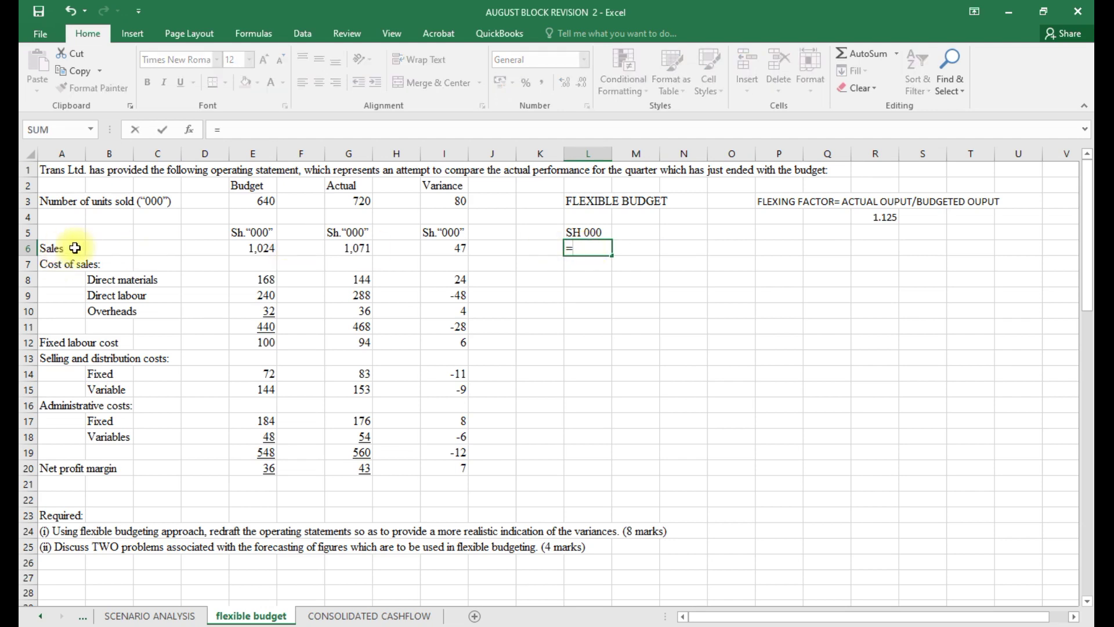
click(248, 250)
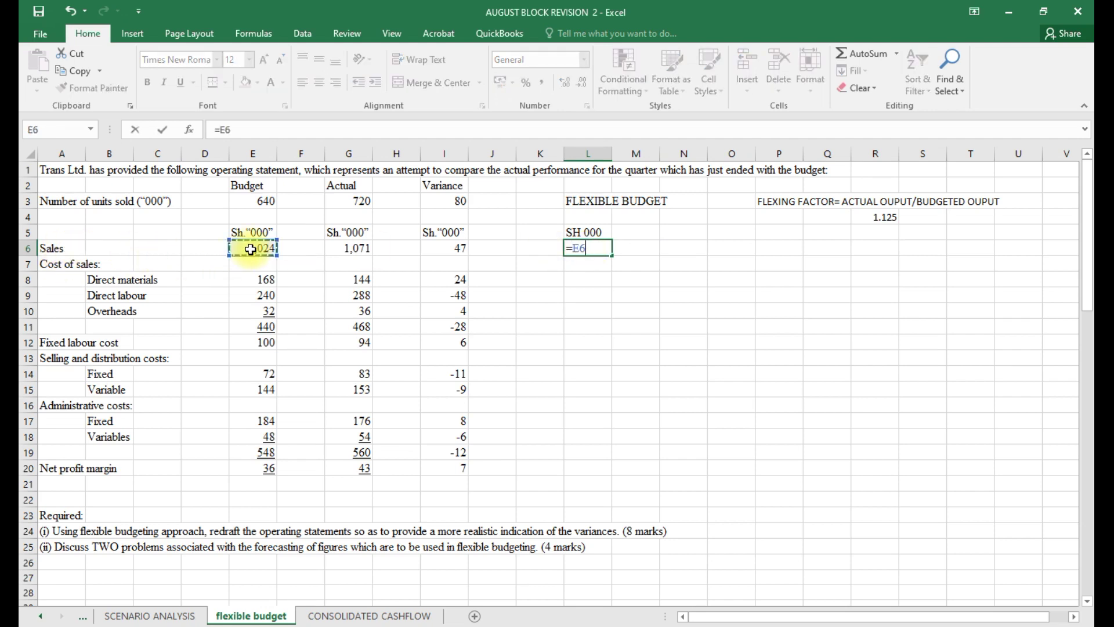
text(*)
click(889, 217)
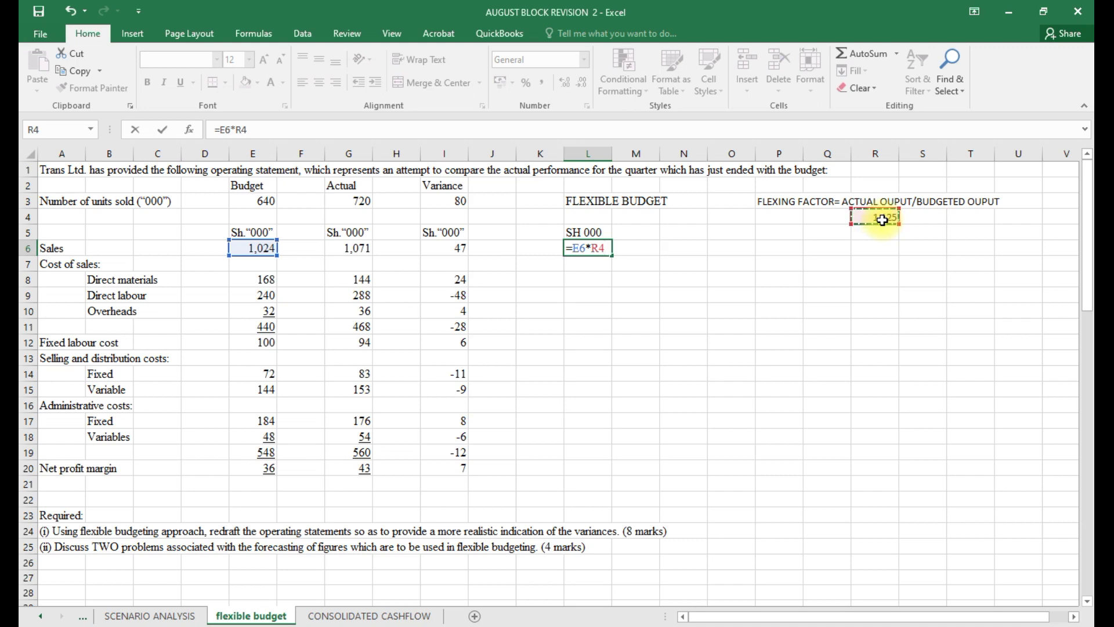
click(241, 130)
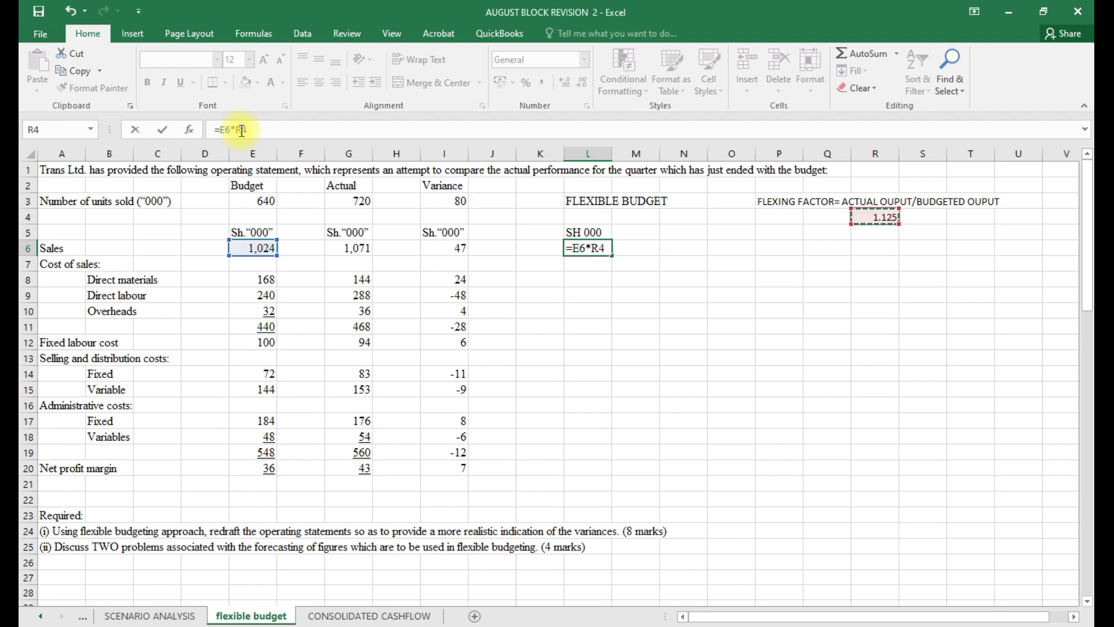
key(F4)
key(Return)
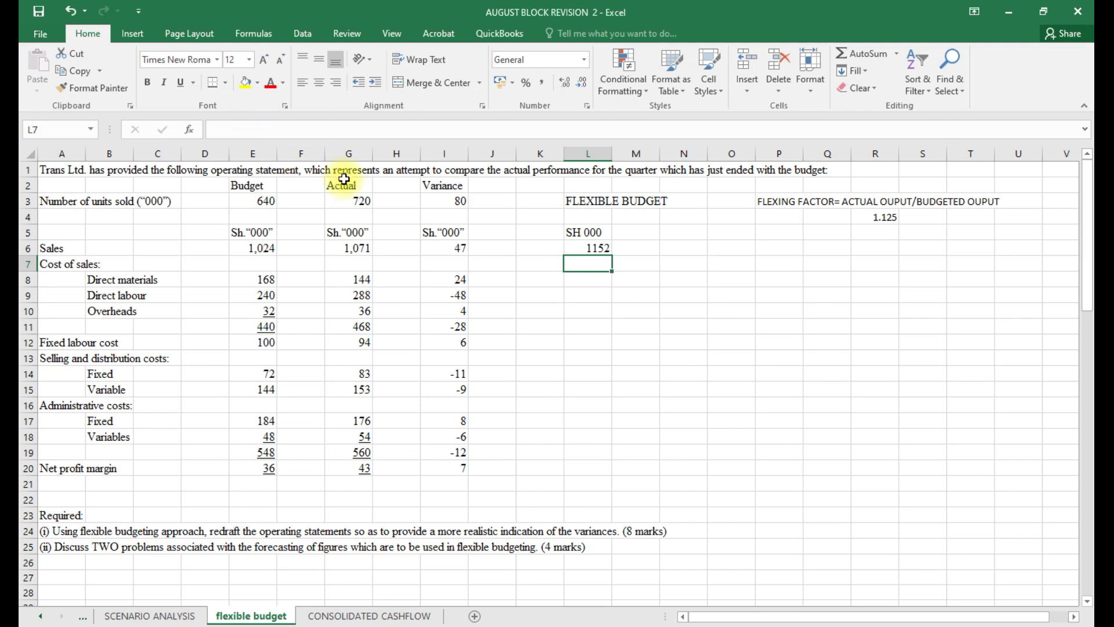
Fill the flexed sales formula from L6 down through row 19
click(588, 246)
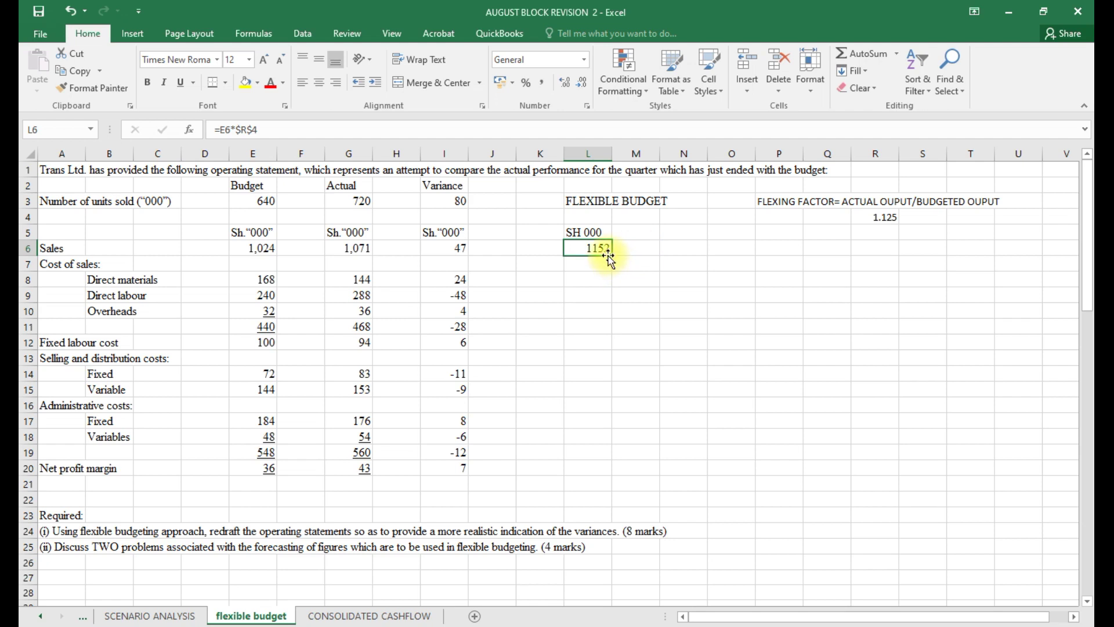
drag(612, 256, 611, 467)
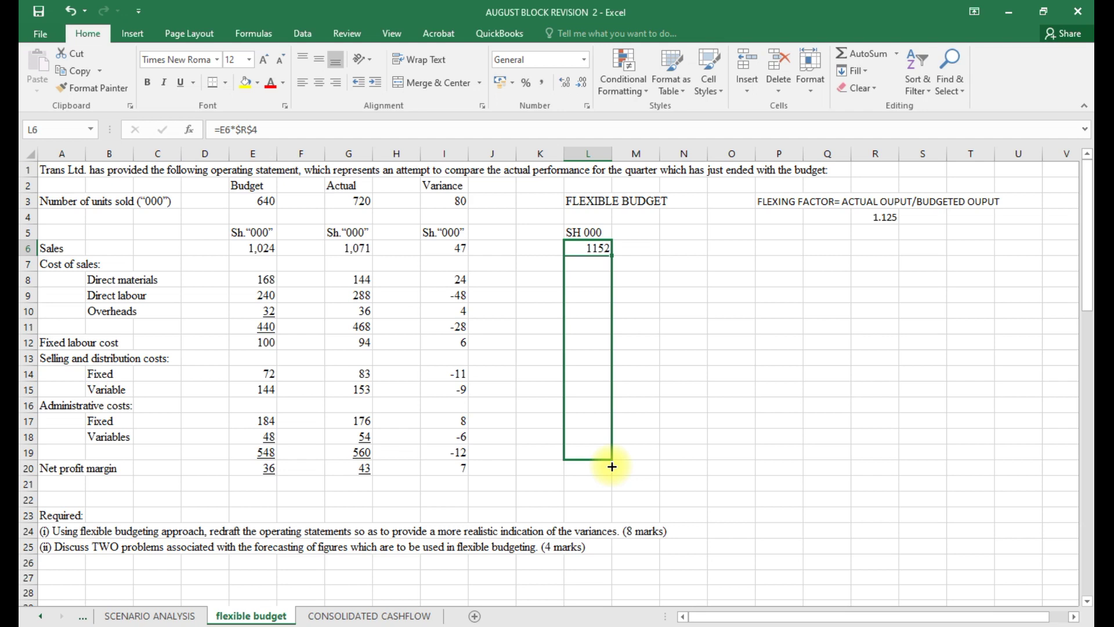
drag(613, 467, 614, 467)
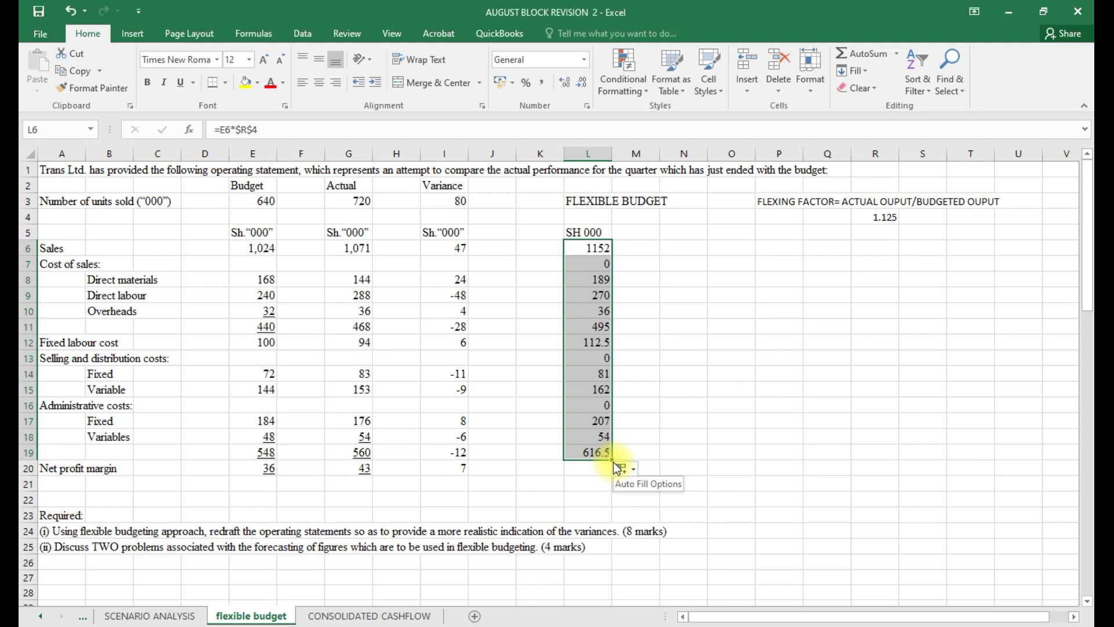
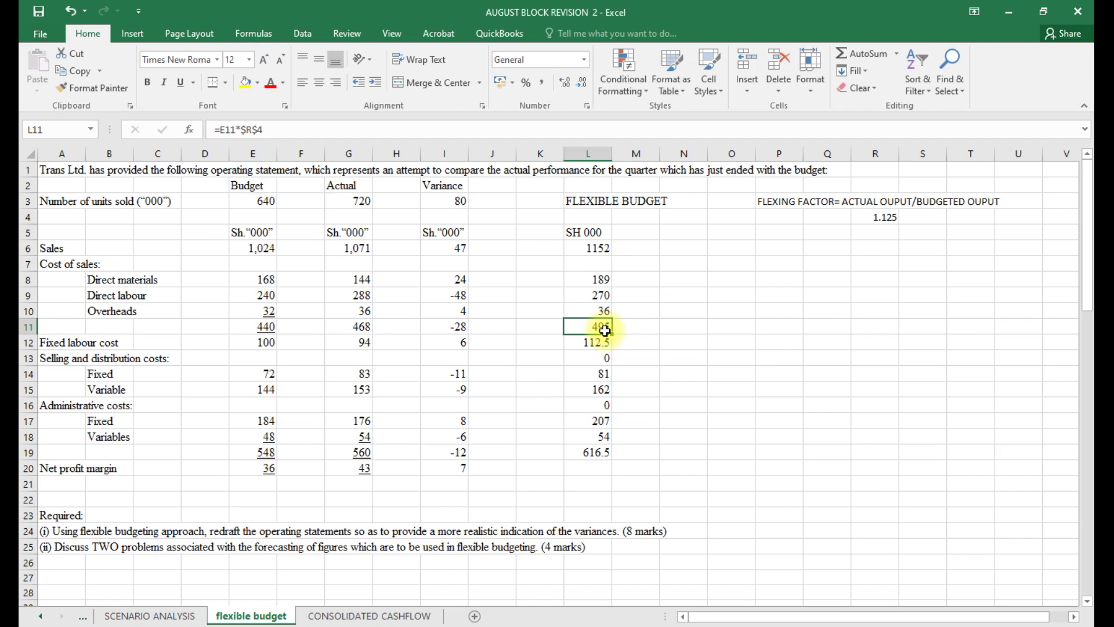
Cross-check the flexed cost of sales subtotal in L11 by entering =SUM(L8:L10) in N11
click(679, 328)
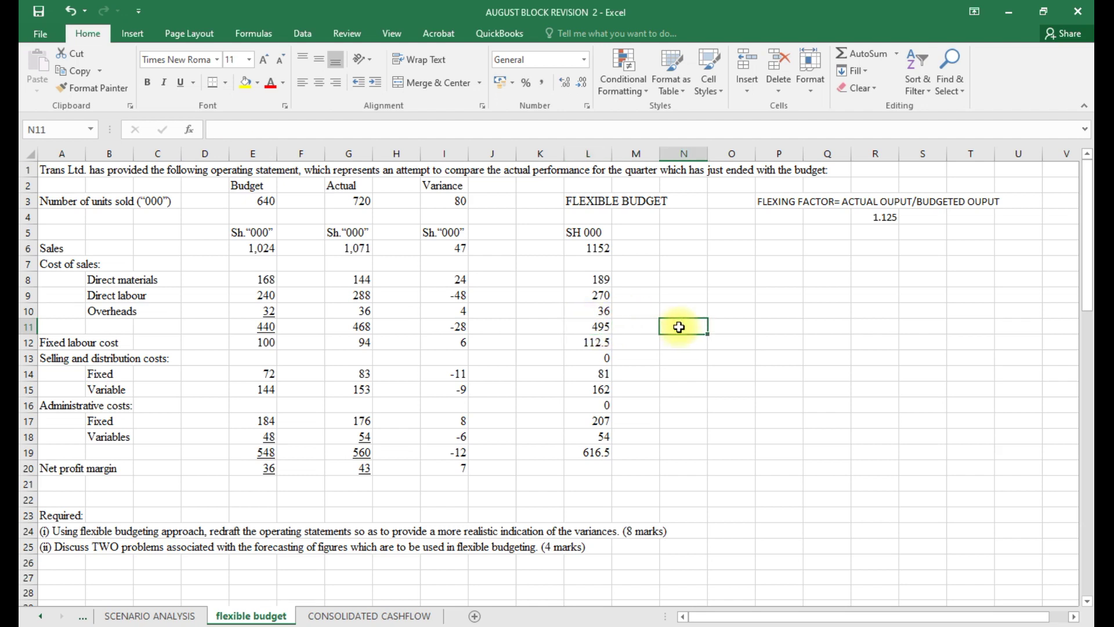
text(=SUM()
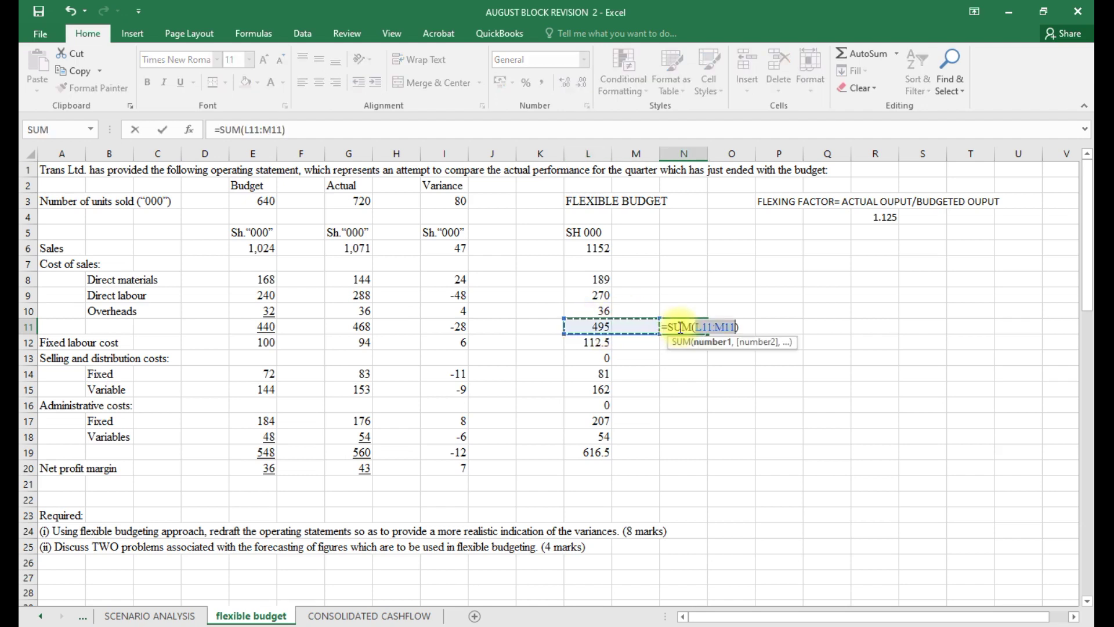
click(603, 281)
text())
drag(604, 295, 604, 306)
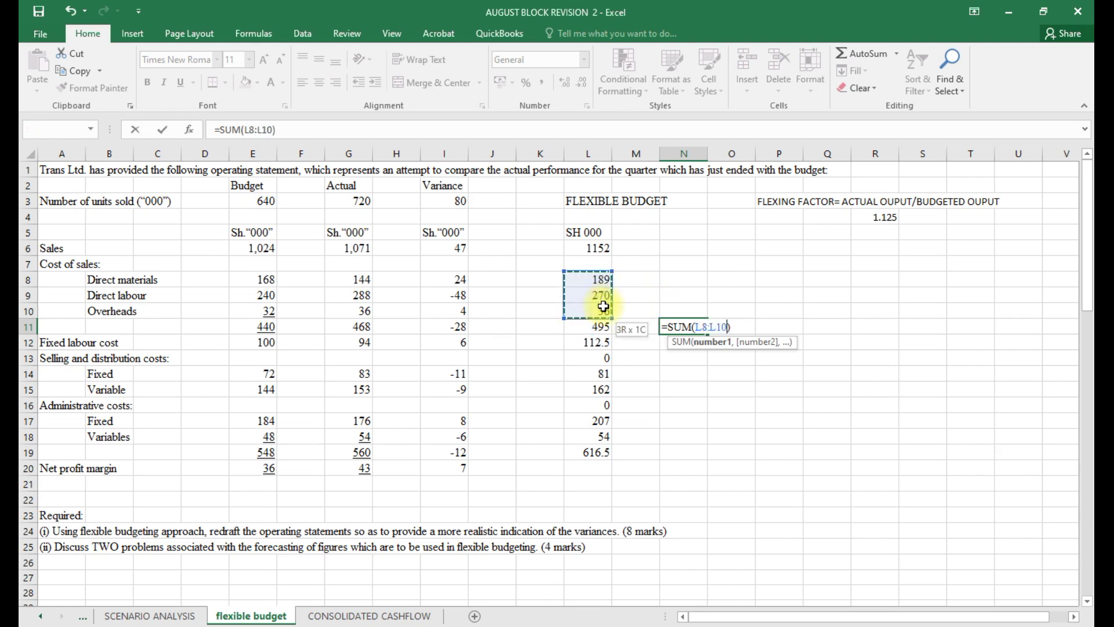
key(Return)
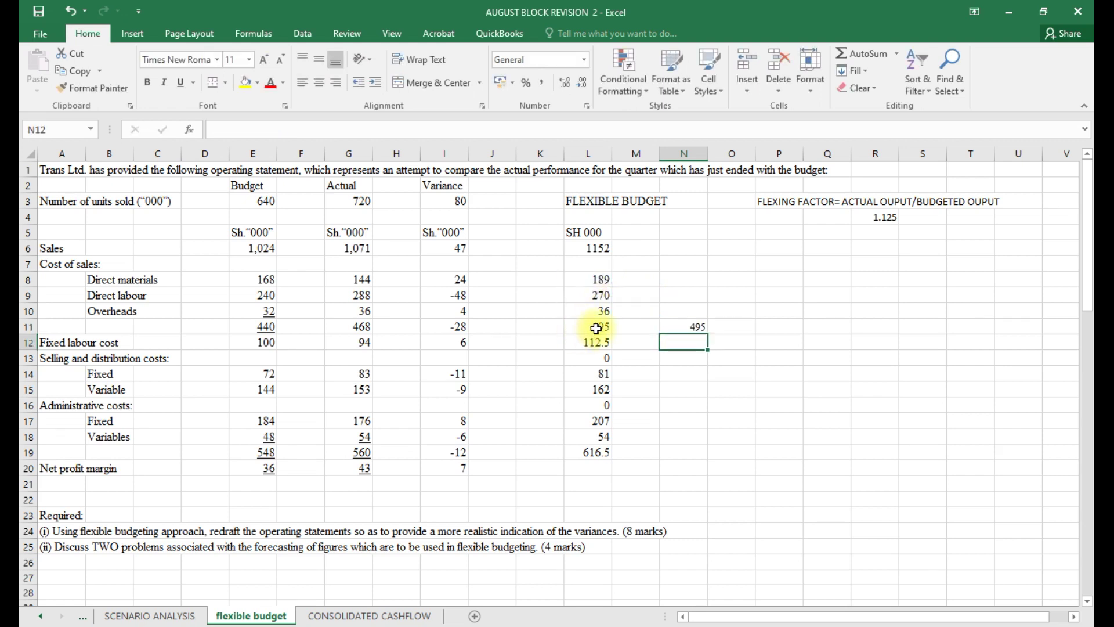
click(597, 328)
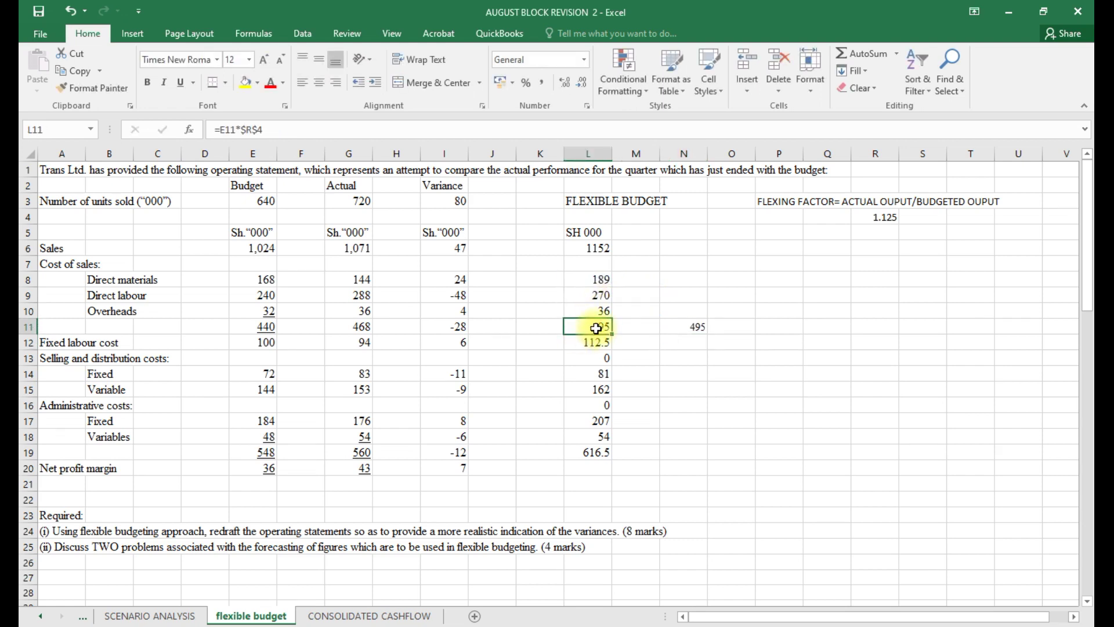
Add top and bottom borders to the flexed cost of sales subtotal in L11
click(227, 84)
click(228, 134)
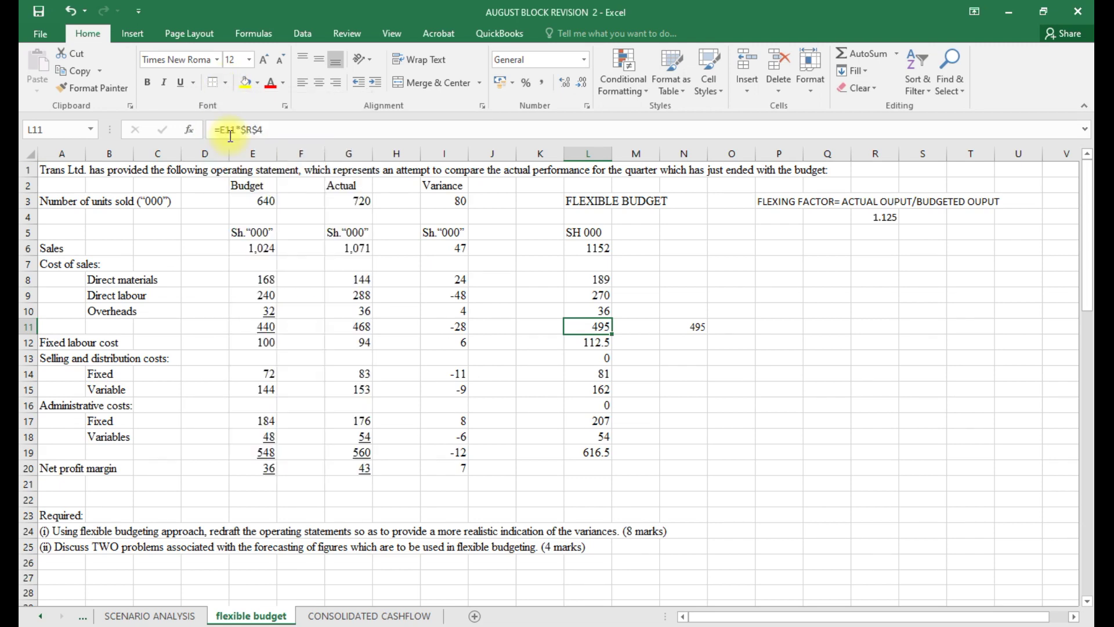
click(227, 83)
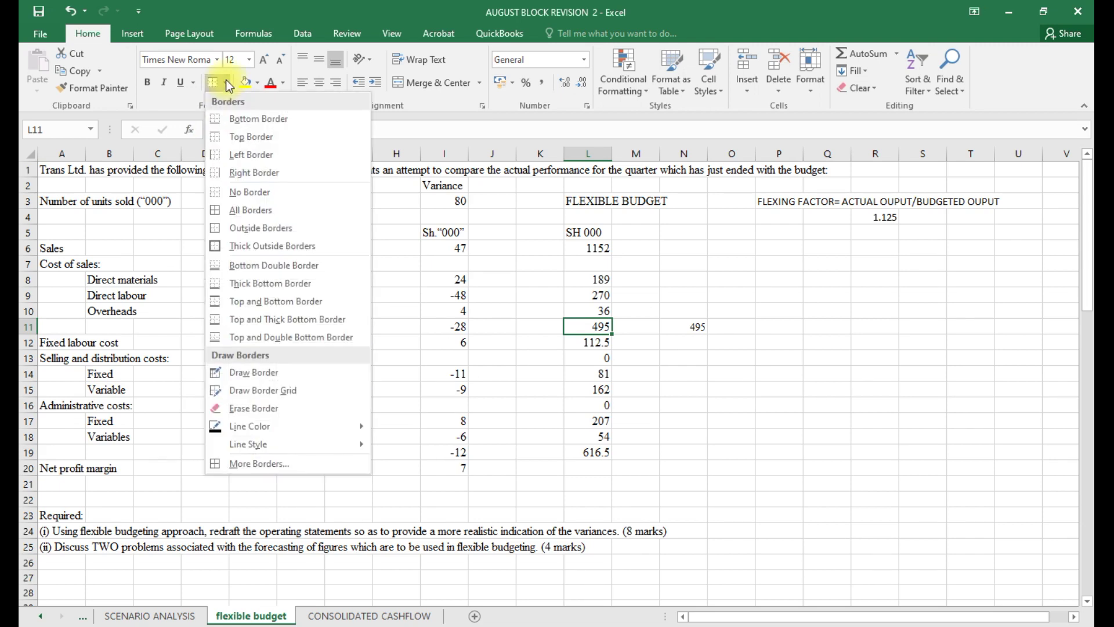
click(224, 117)
click(645, 358)
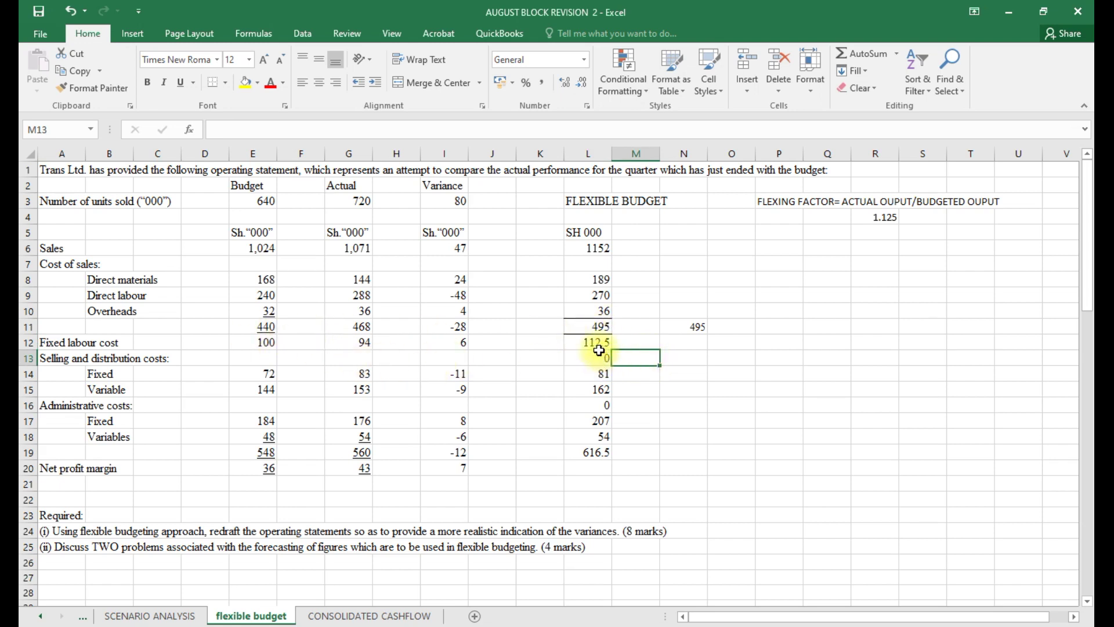
Replace the flexed fixed labour cost in L12 with the unflexed budget amount, =100
click(599, 347)
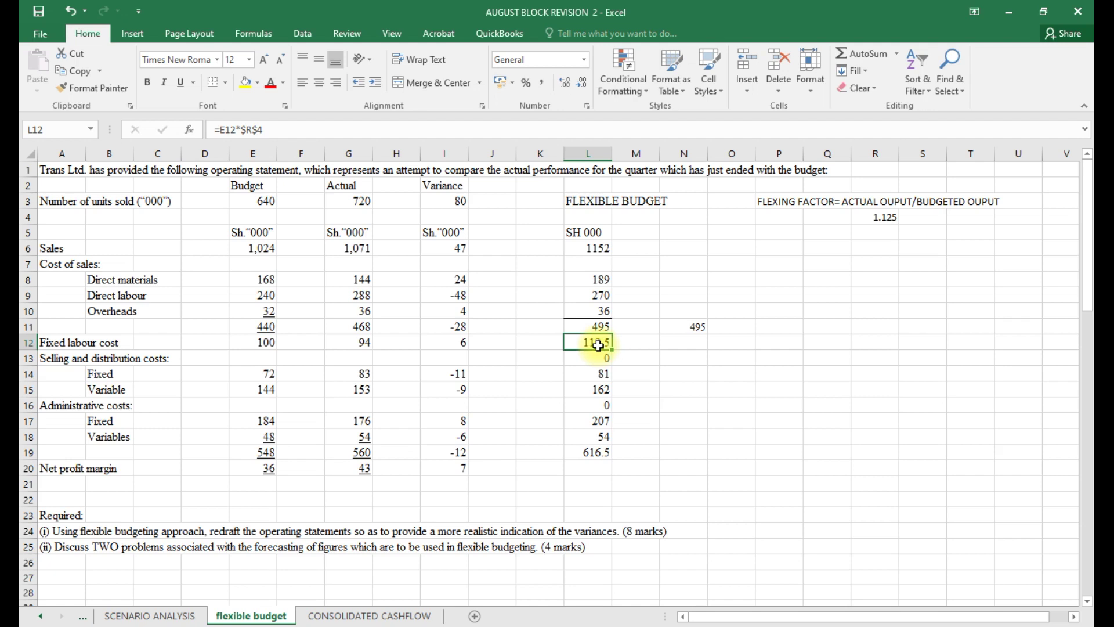
text(=100)
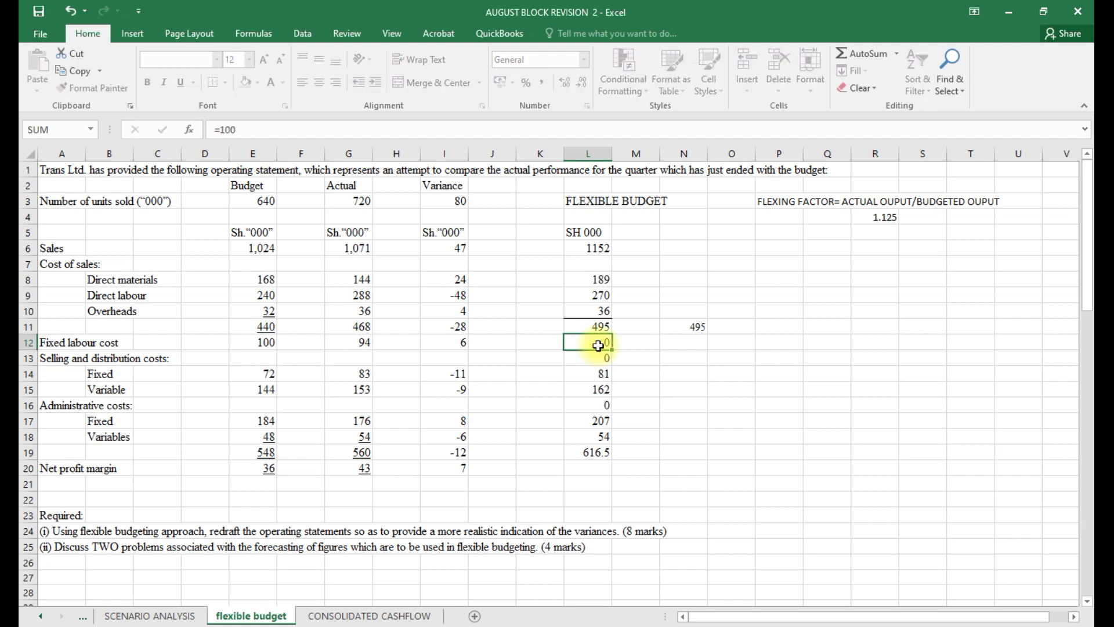
key(Return)
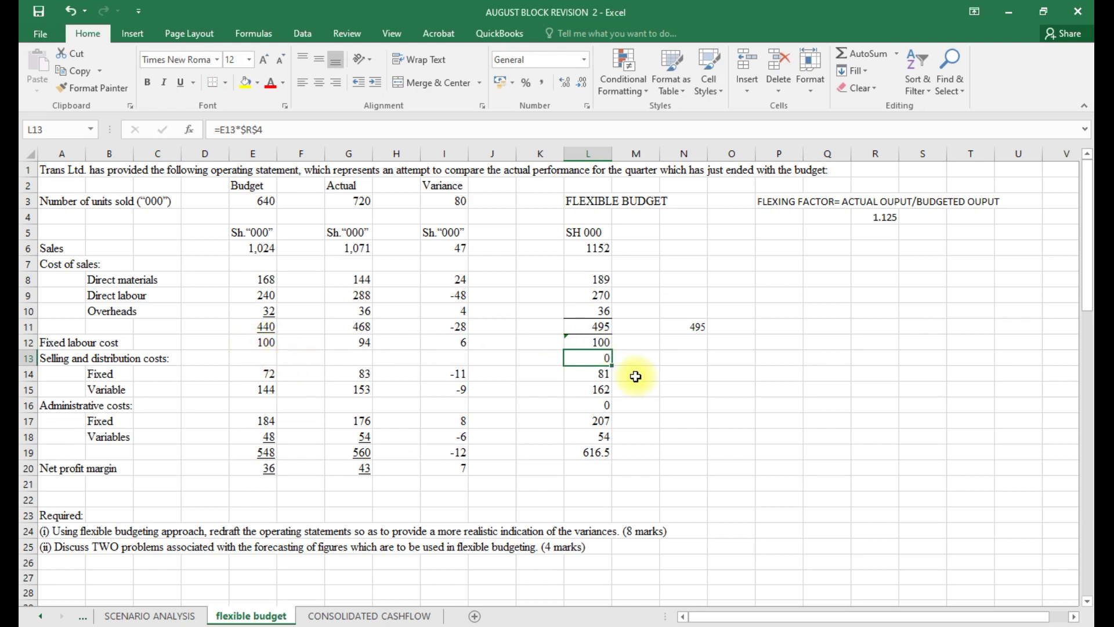
Clear the selling and distribution heading row's value in L13 and enter the unflexed fixed cost =72 in L14
key(BackSpace)
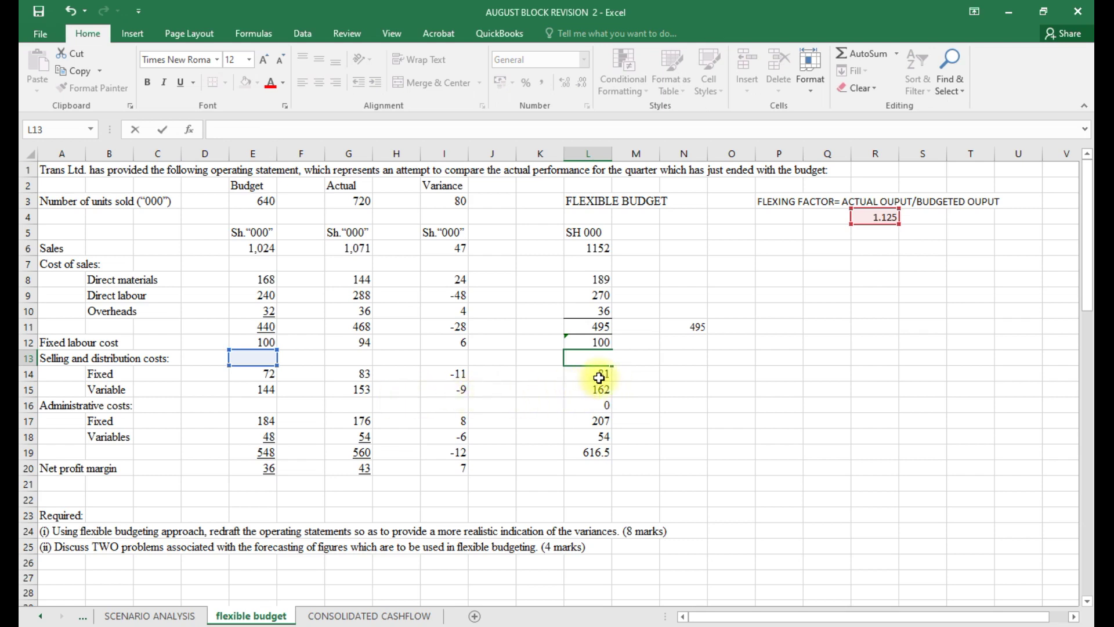
key(Return)
text(=72)
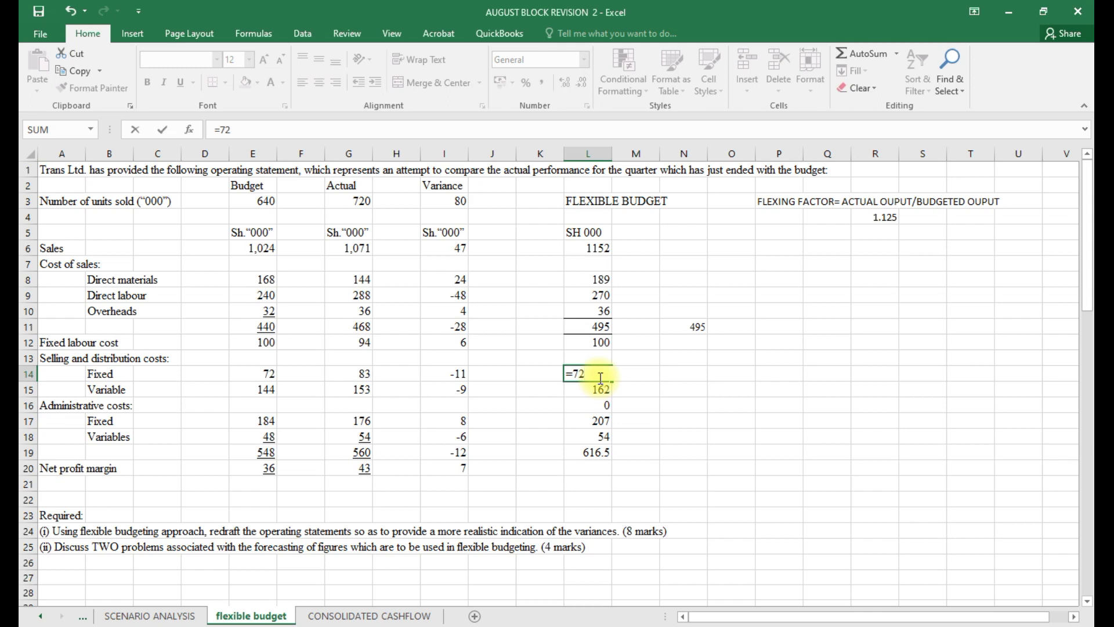
key(Return)
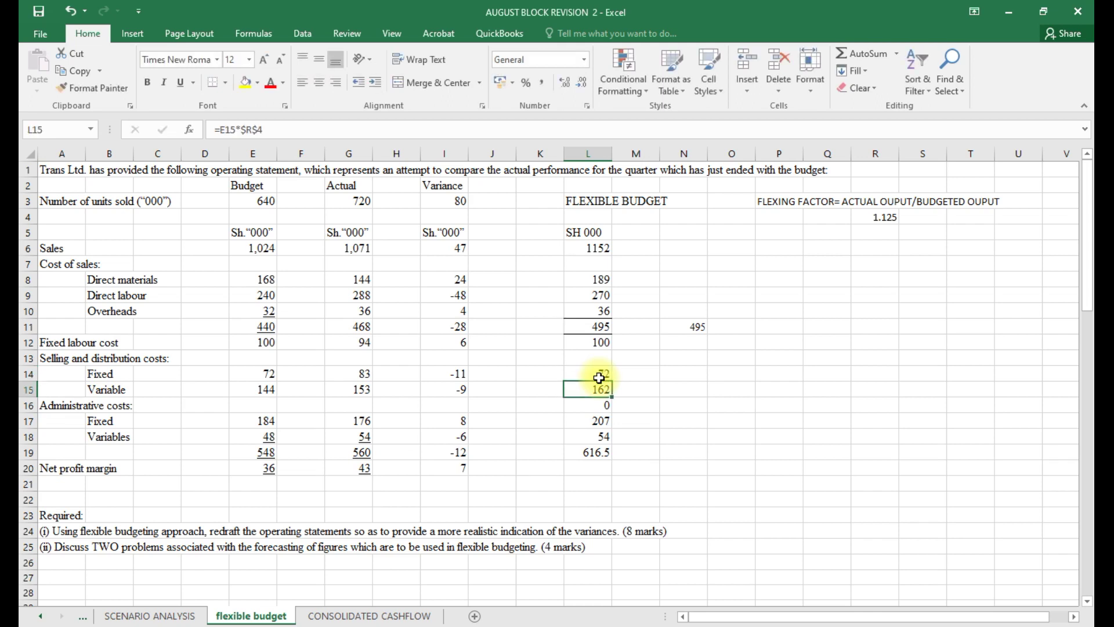
Clear the administrative costs heading row's value in L16 and enter the unflexed fixed cost =184 in L17
click(606, 408)
double_click(606, 409)
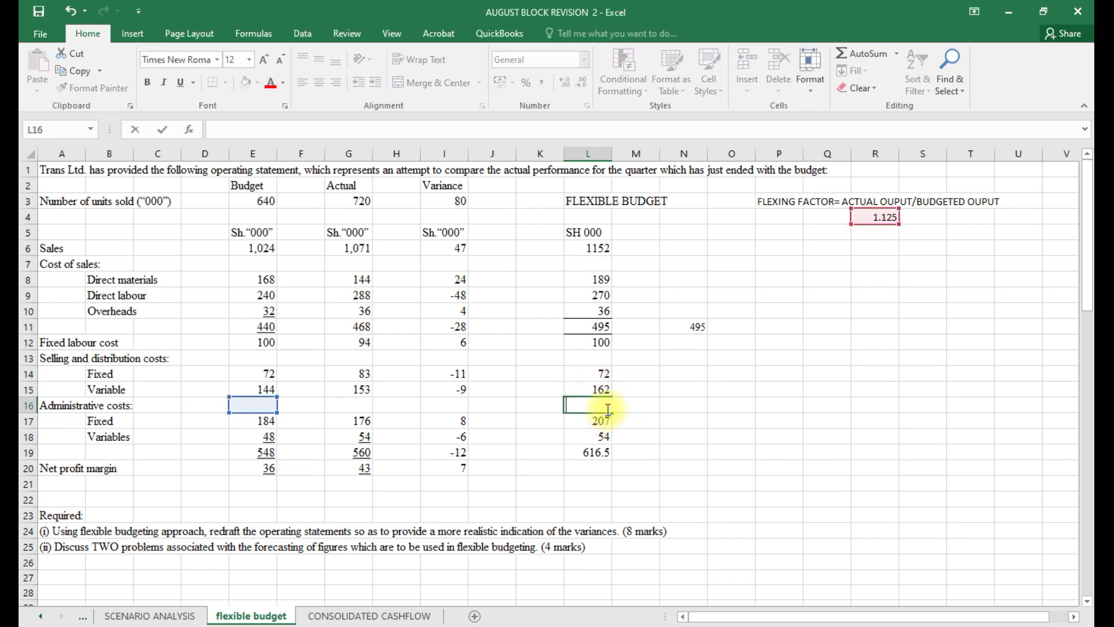
click(598, 424)
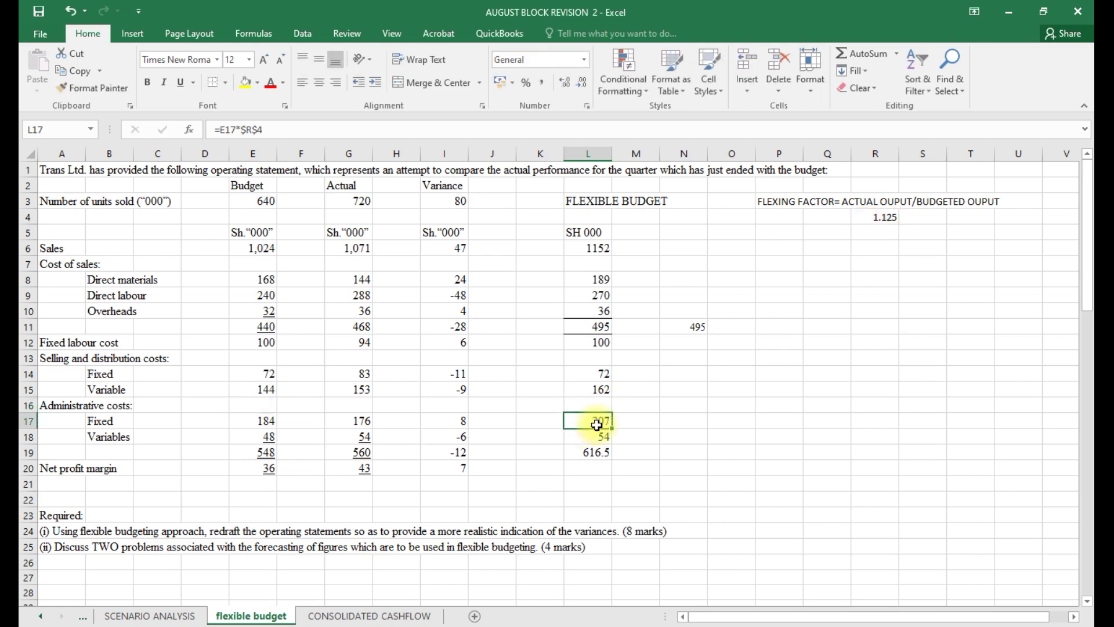
text(=184)
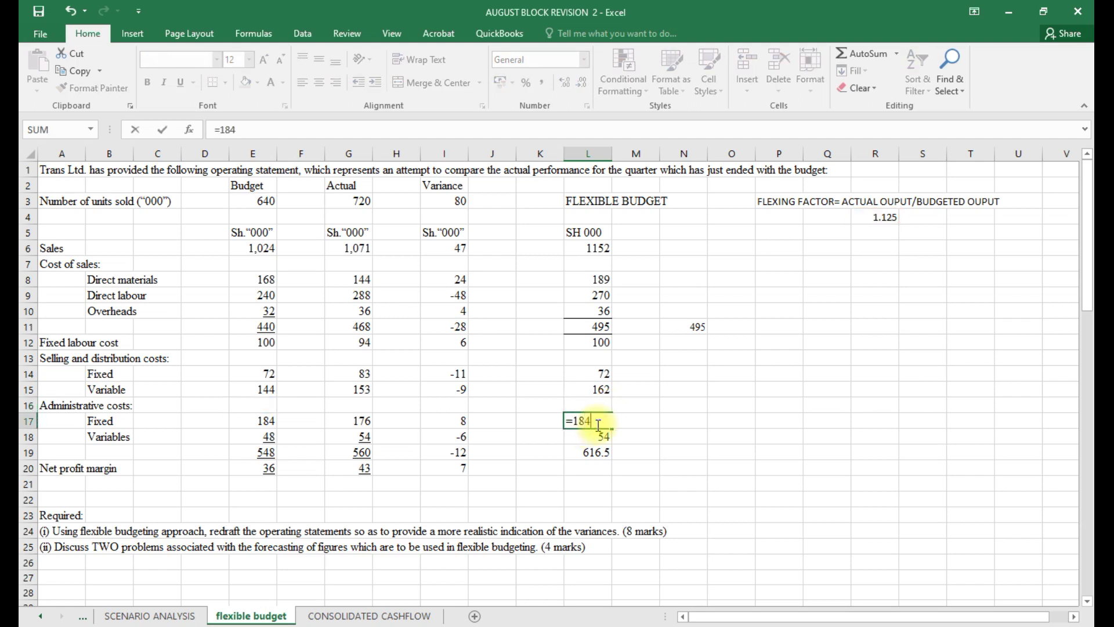
click(596, 439)
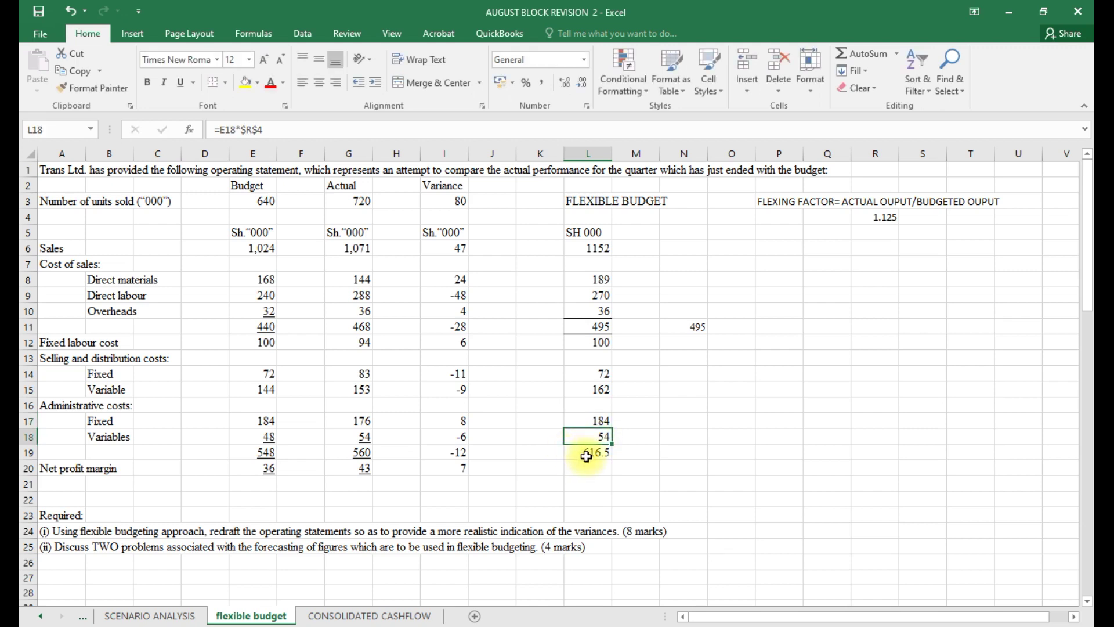
Replace the flexed expenses subtotal in L19 with a sum of the costs above it, =SUM(L12:L18)
click(586, 457)
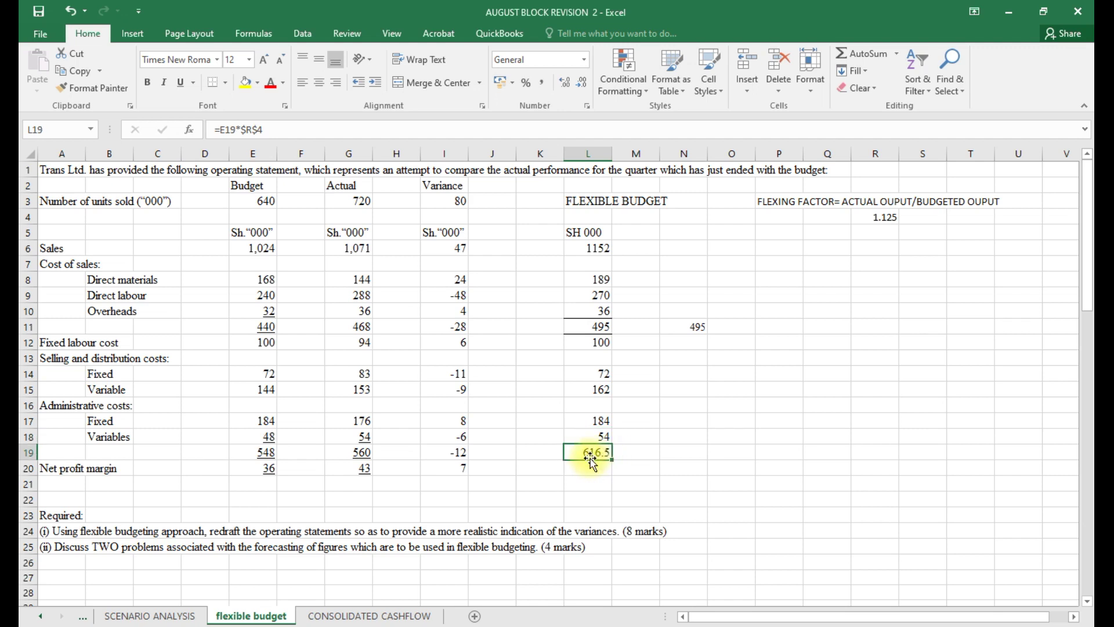
key(alt+equal)
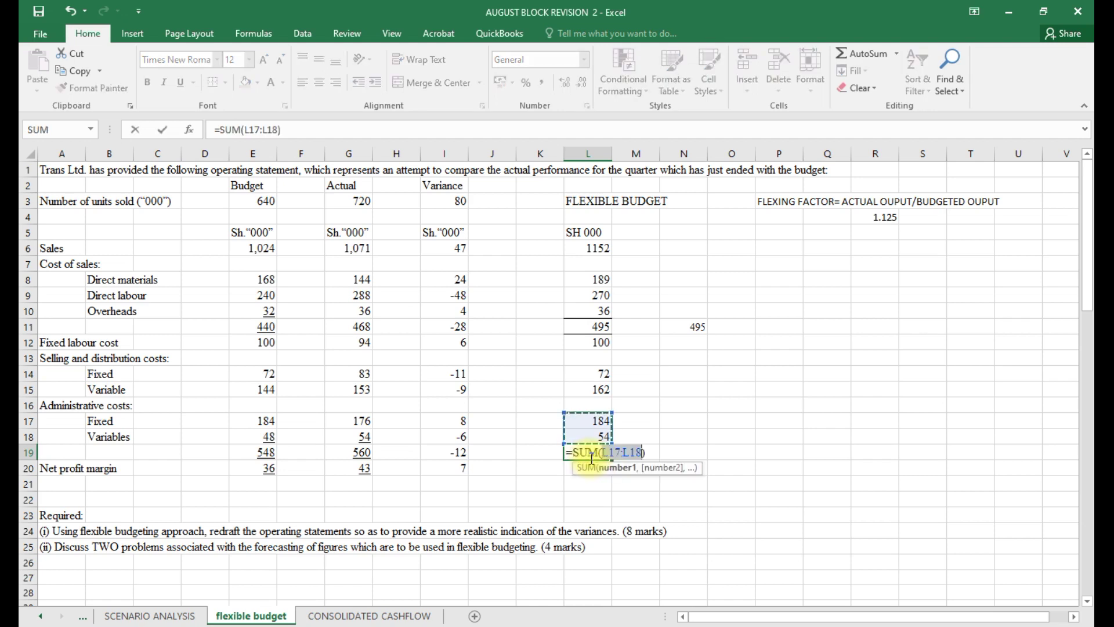
drag(597, 343, 600, 432)
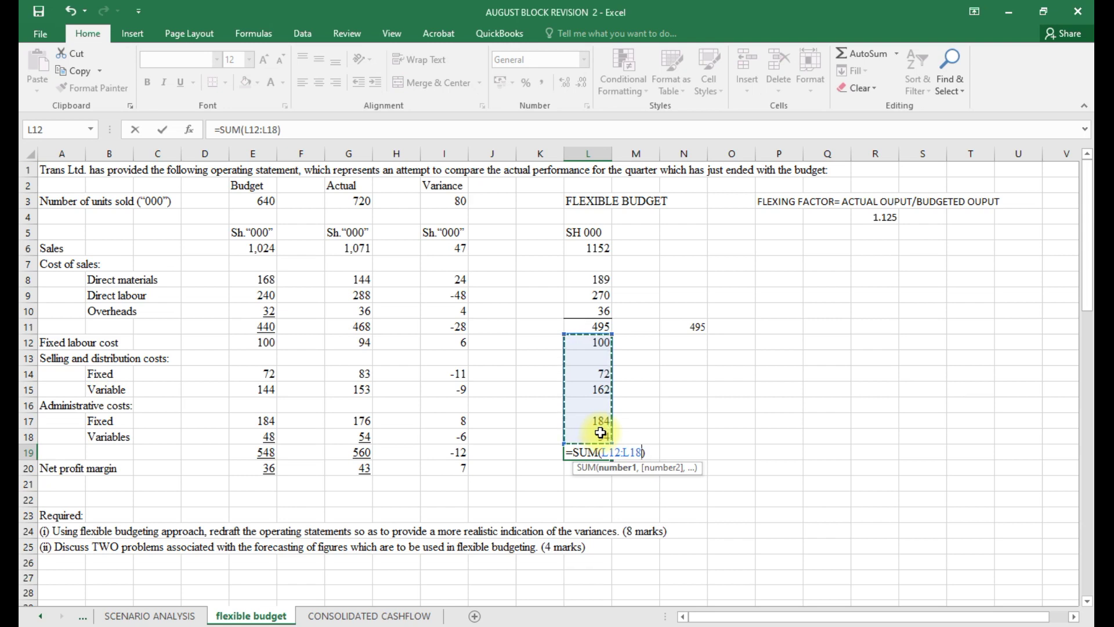
key(Return)
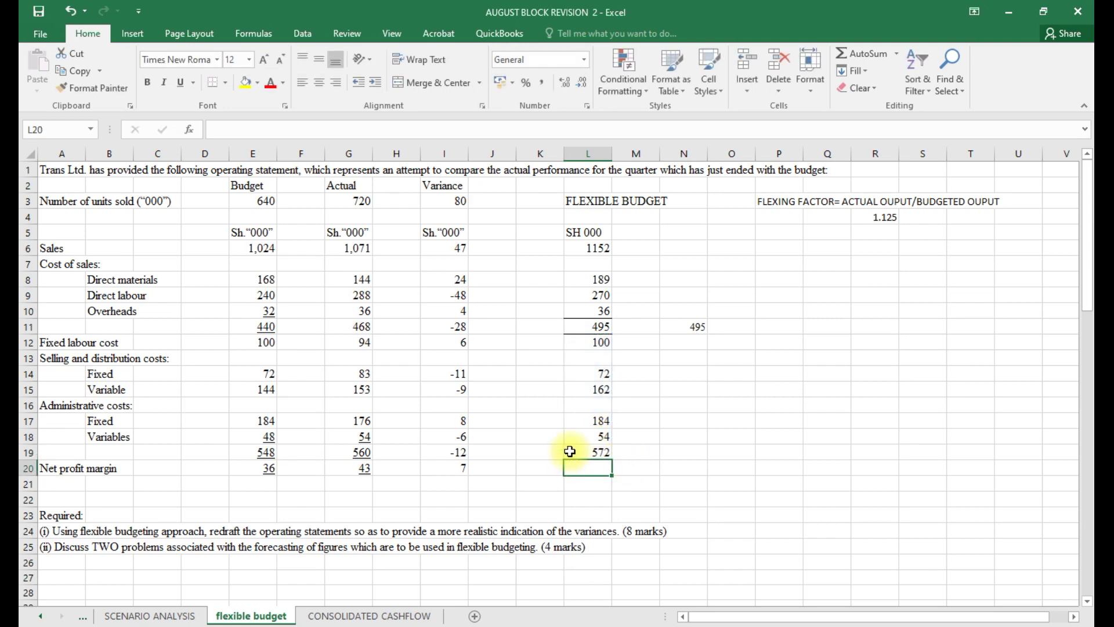
Add top and bottom borders to the expenses subtotal in L19
click(599, 453)
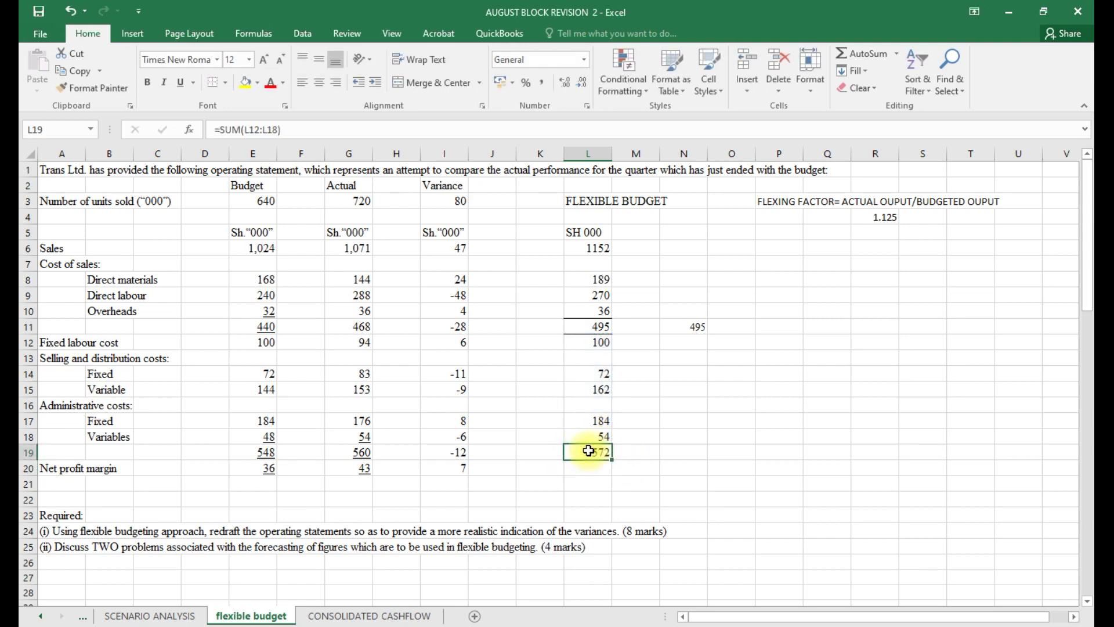
click(226, 83)
click(220, 135)
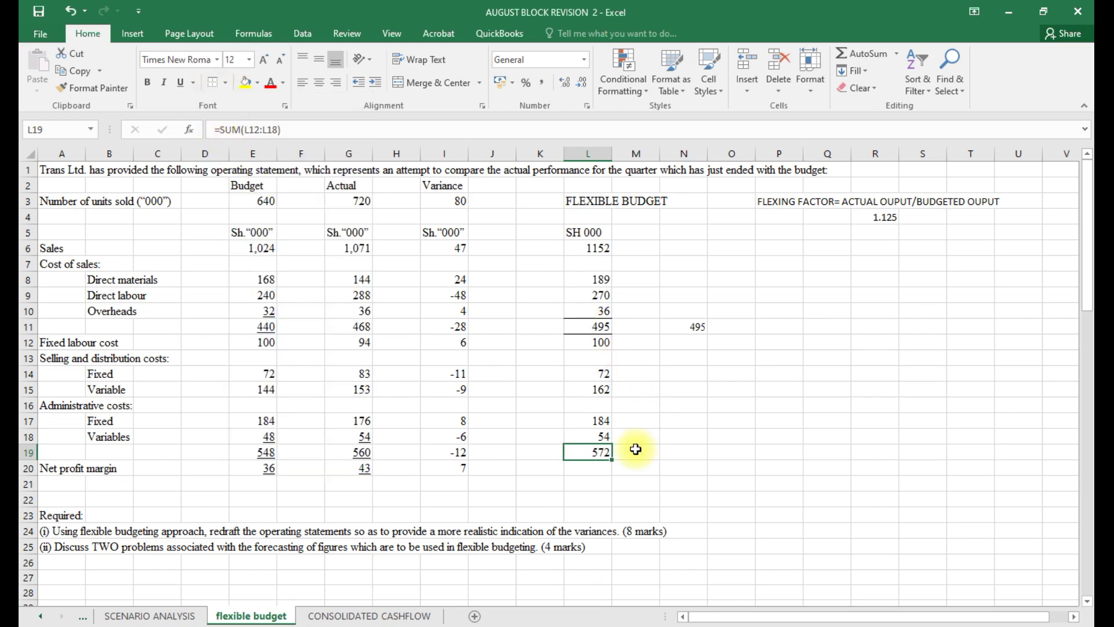
Calculate the flexible budget's net profit margin in L20 as sales less both cost subtotals: =L6-L11-L19
click(588, 474)
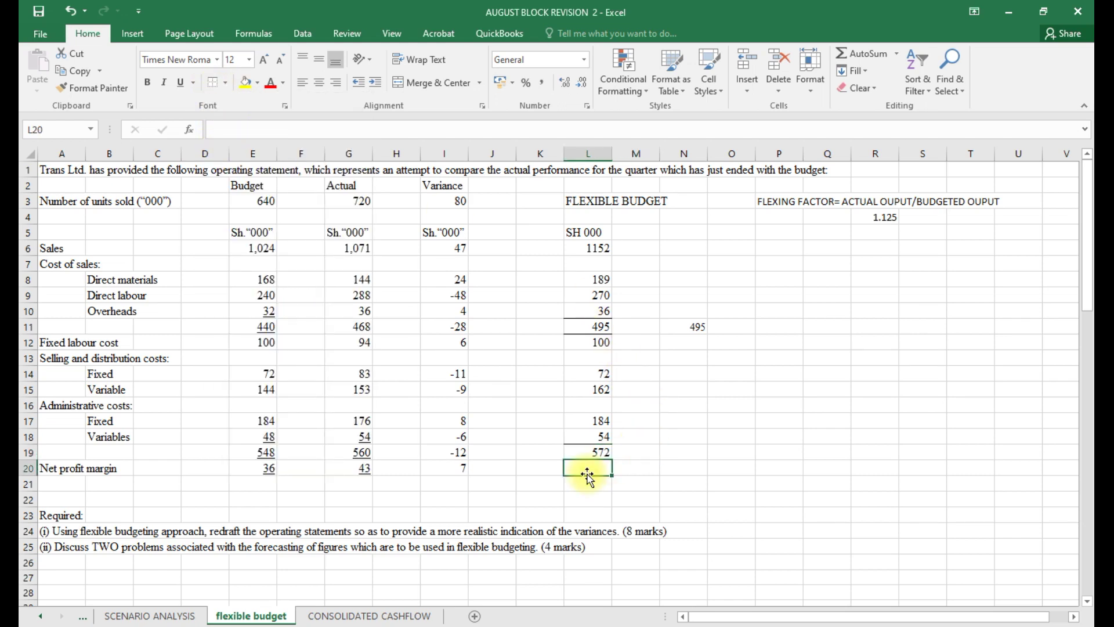
text(=)
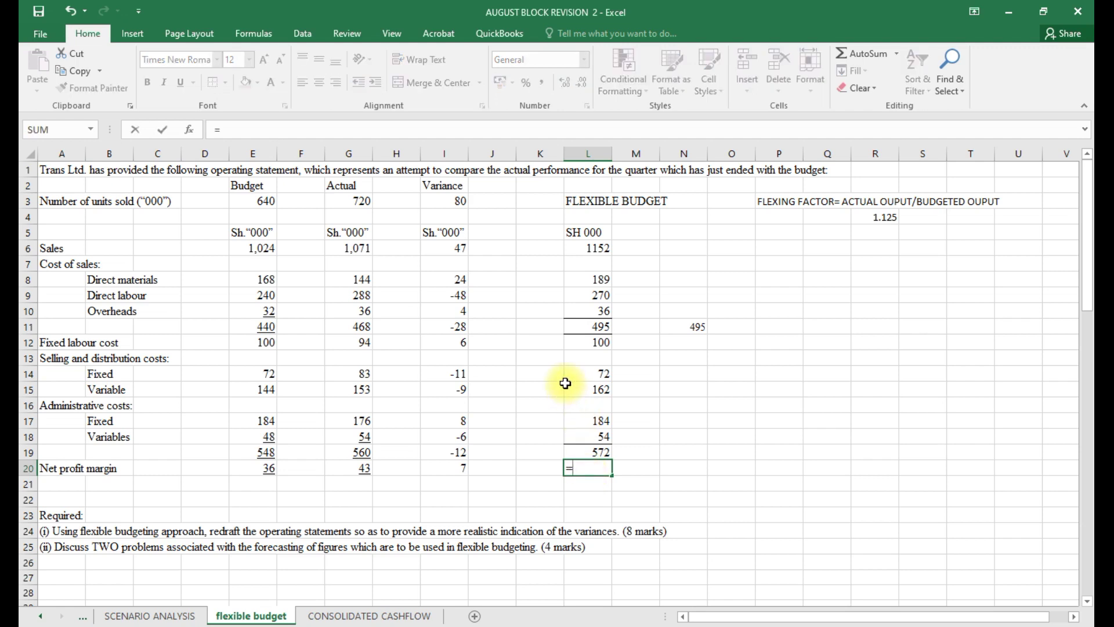
click(604, 247)
text(-)
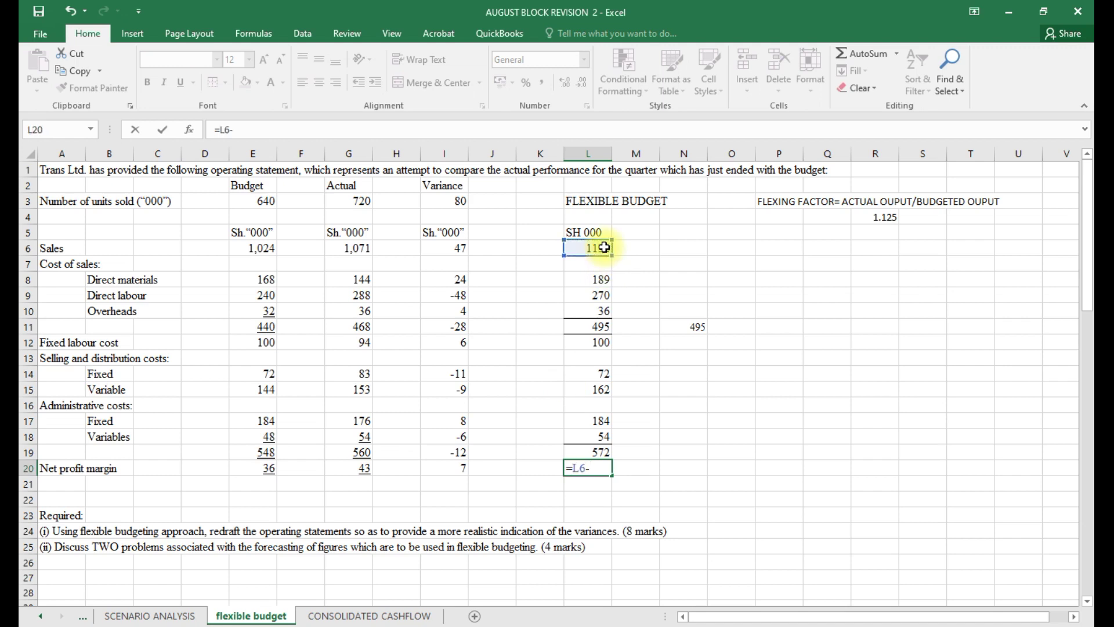
click(604, 327)
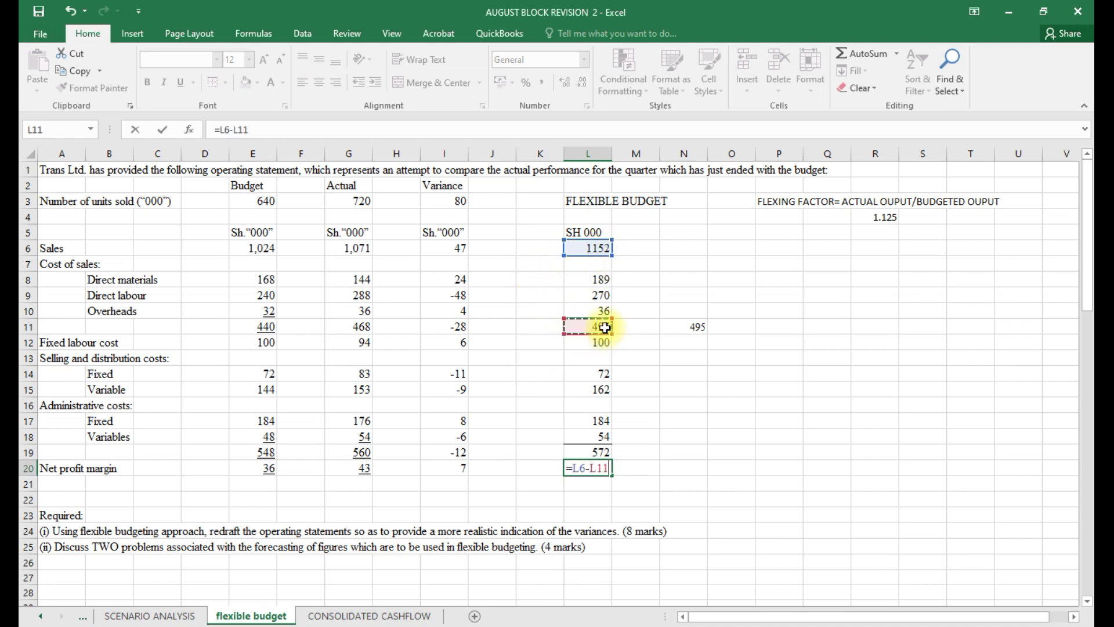
text(-)
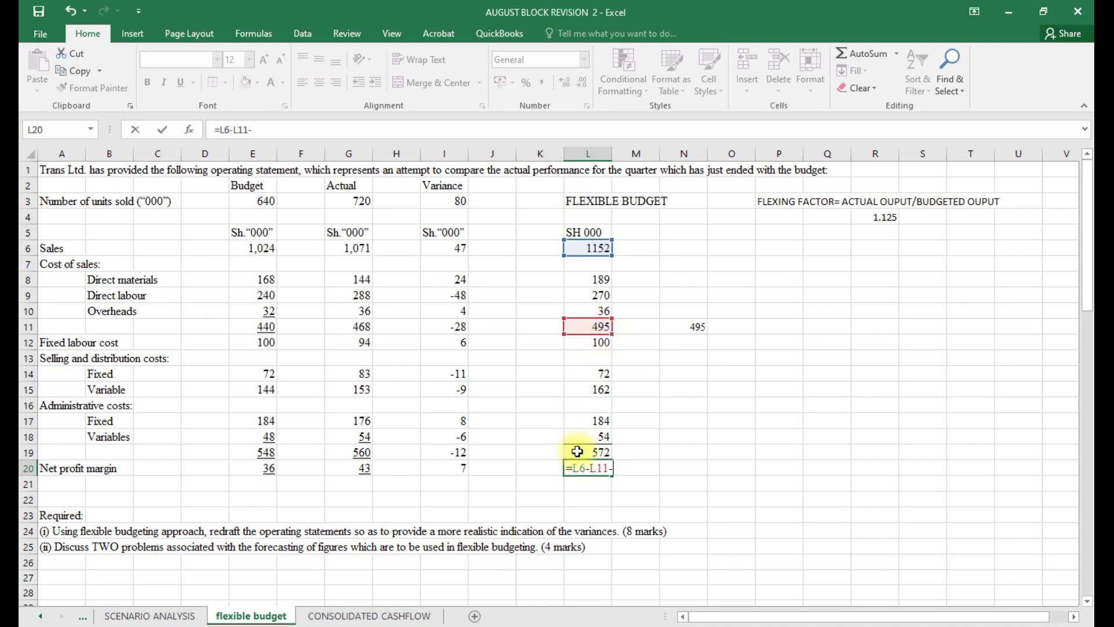
click(600, 452)
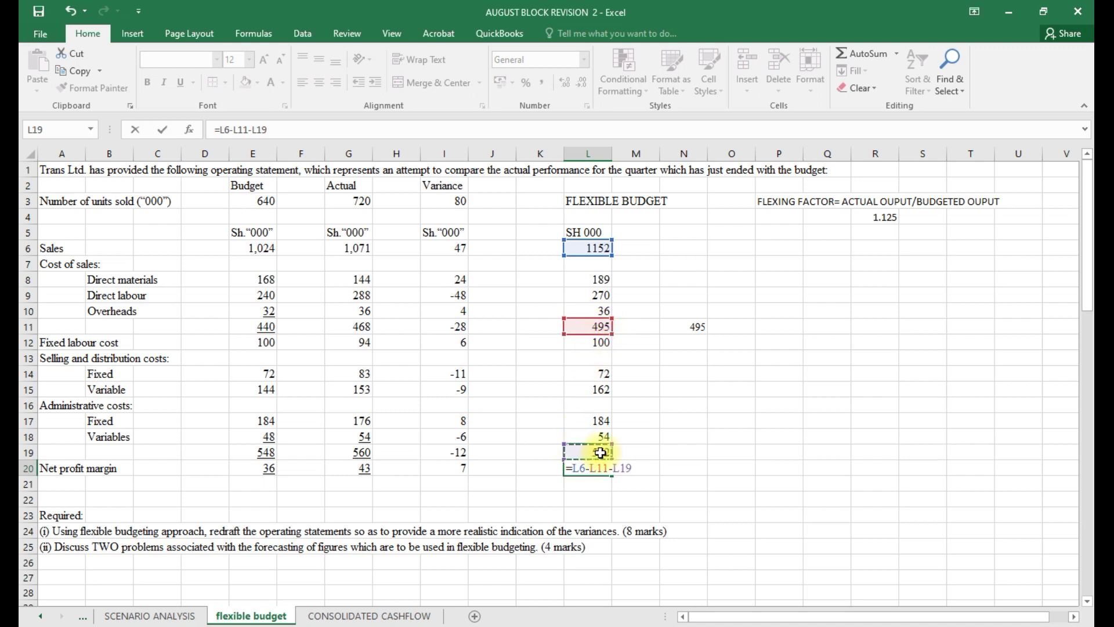
key(Return)
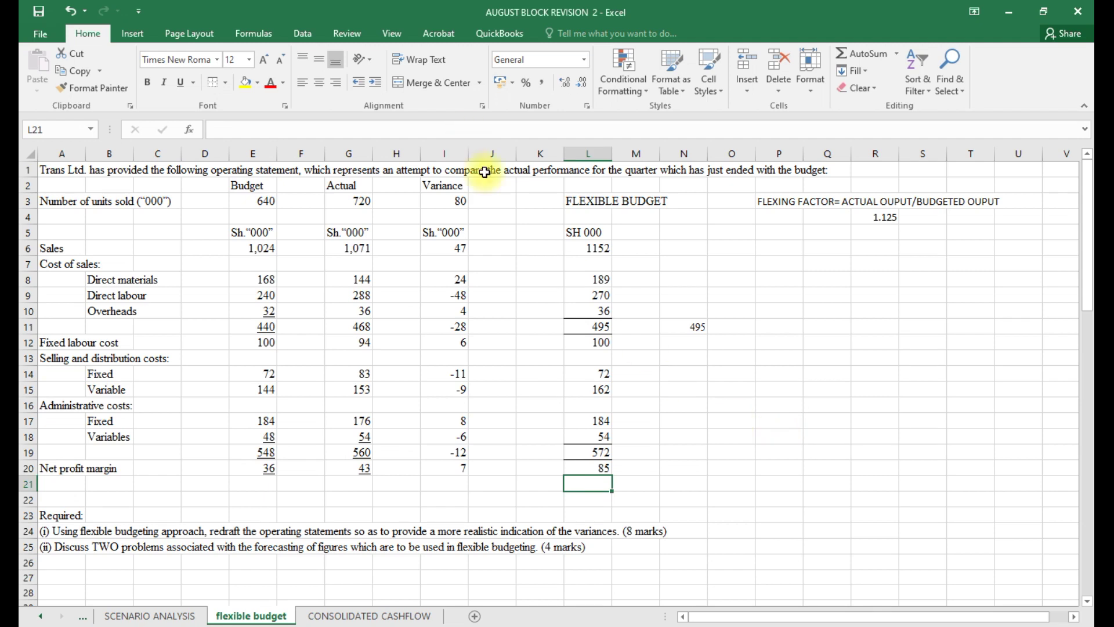
Make the FLEXIBLE BUDGET heading in L3 bold and delete the cross-check sum in N11
click(585, 196)
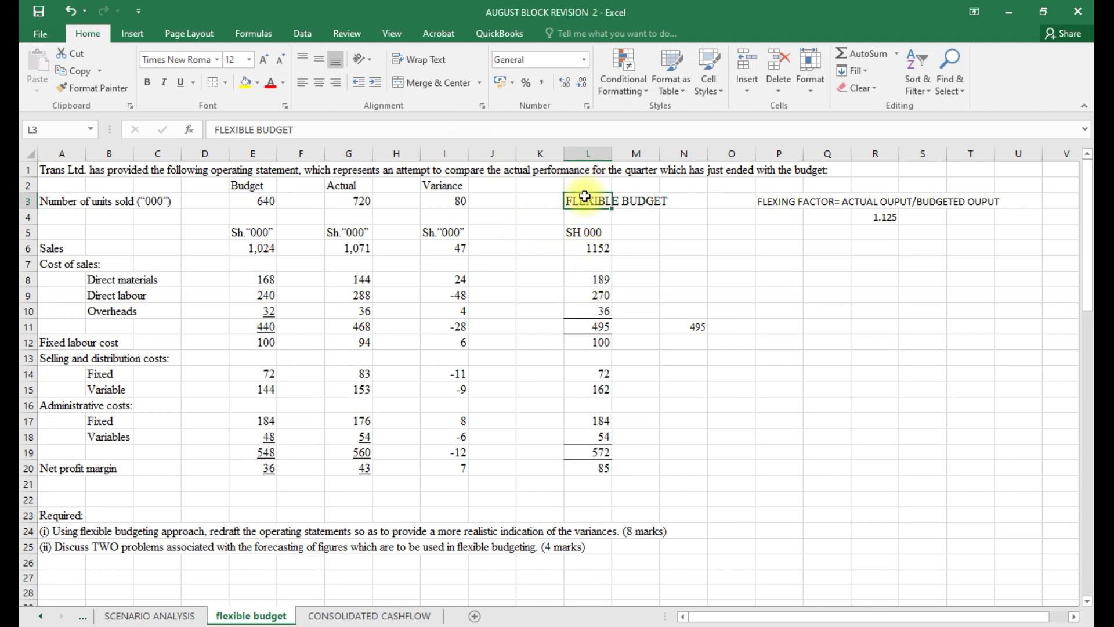
key(ctrl+b)
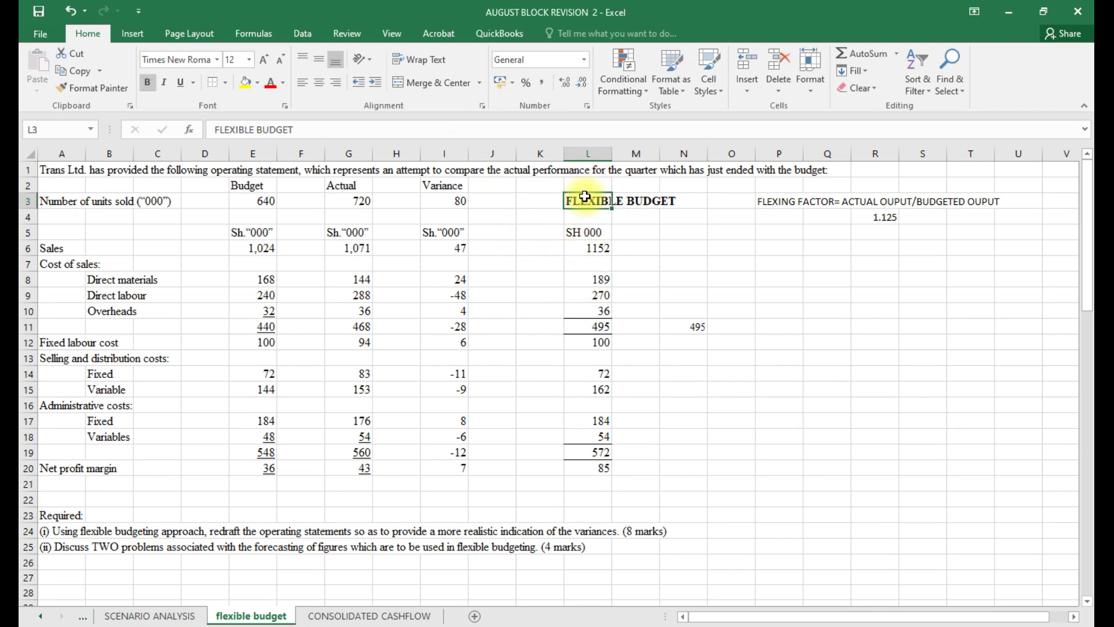
click(701, 326)
key(Delete)
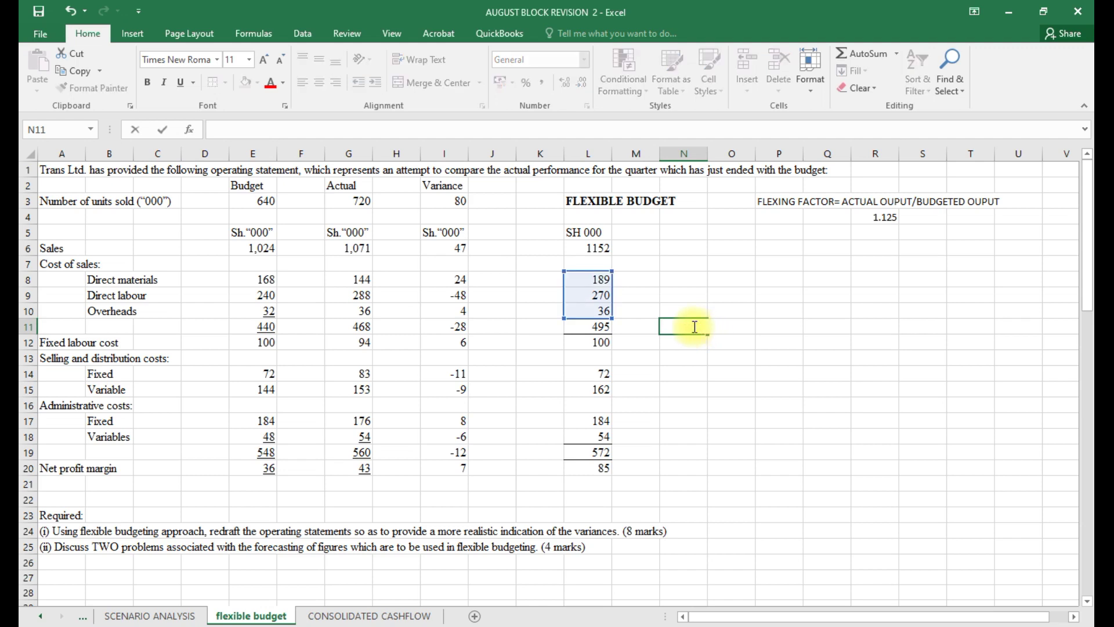
Head column N as the variance column by linking N5 to the existing Variance heading with =I2
click(689, 233)
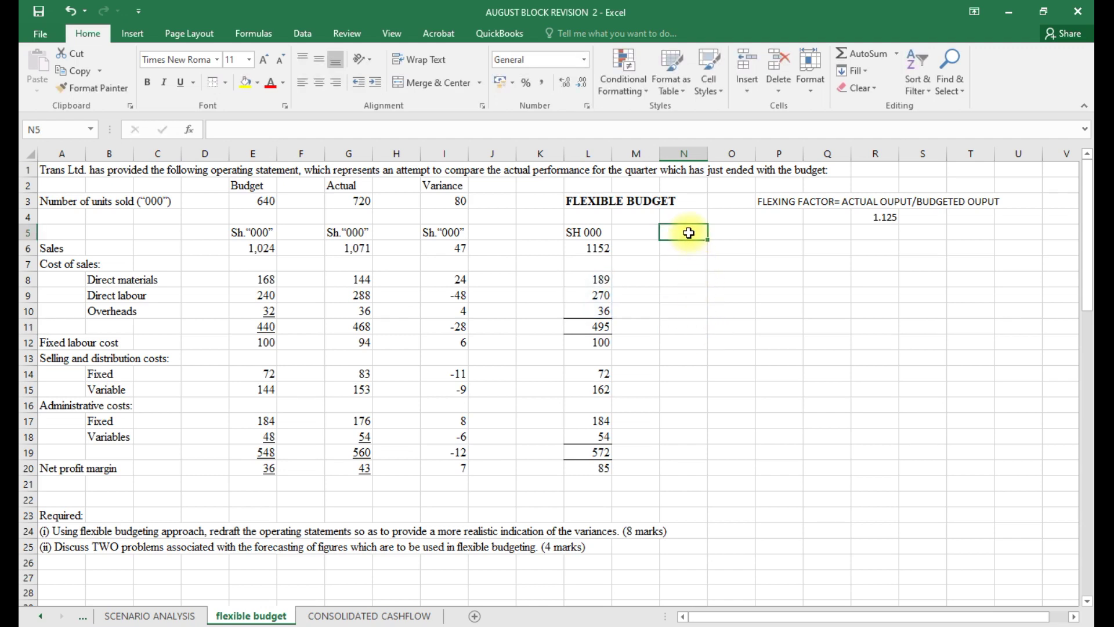
text(=)
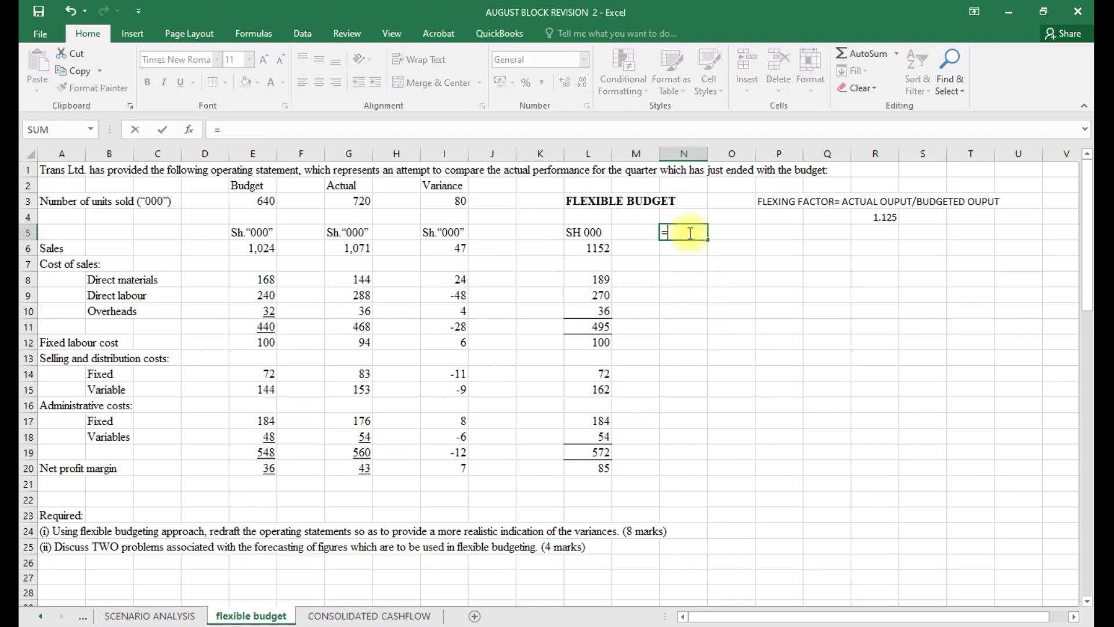
click(443, 186)
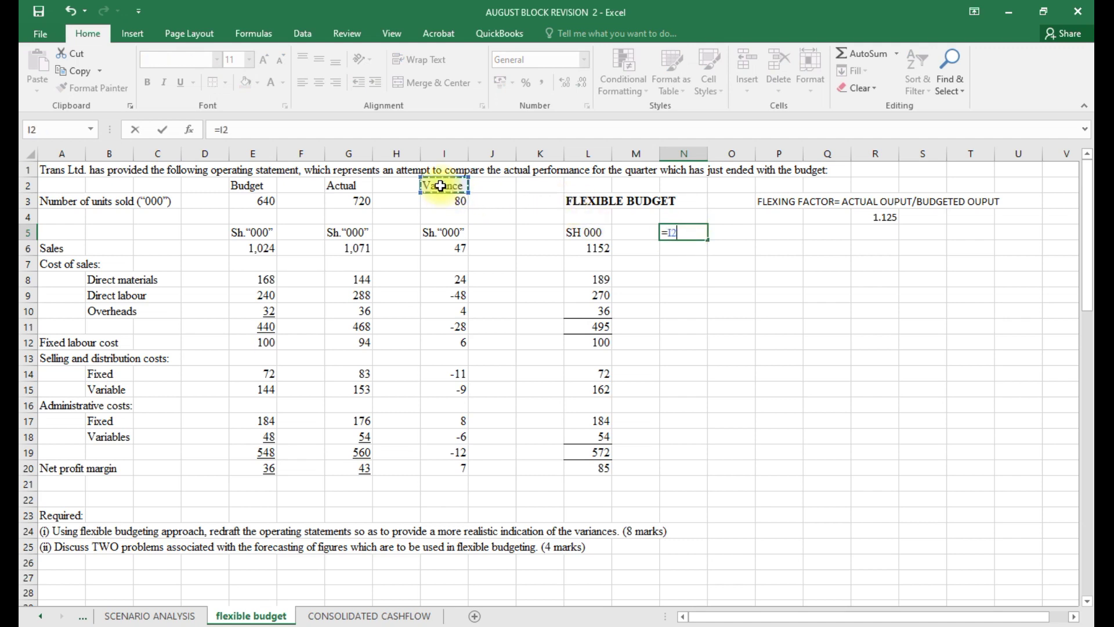
key(Return)
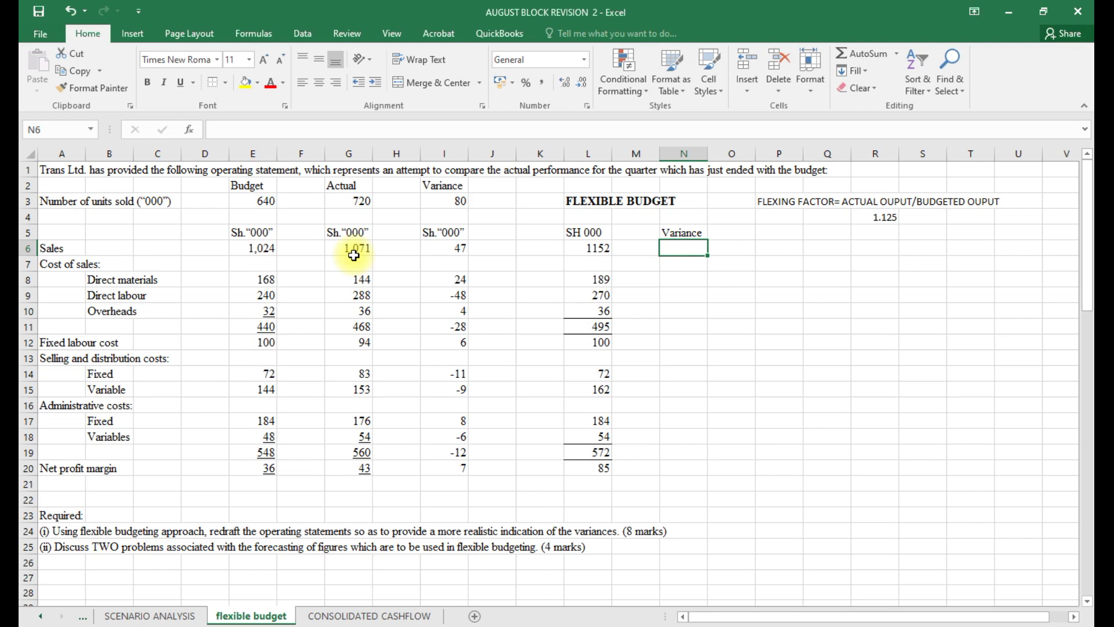
Calculate the sales variance in N6 as actual less flexible budget: =G6-L6
text(=)
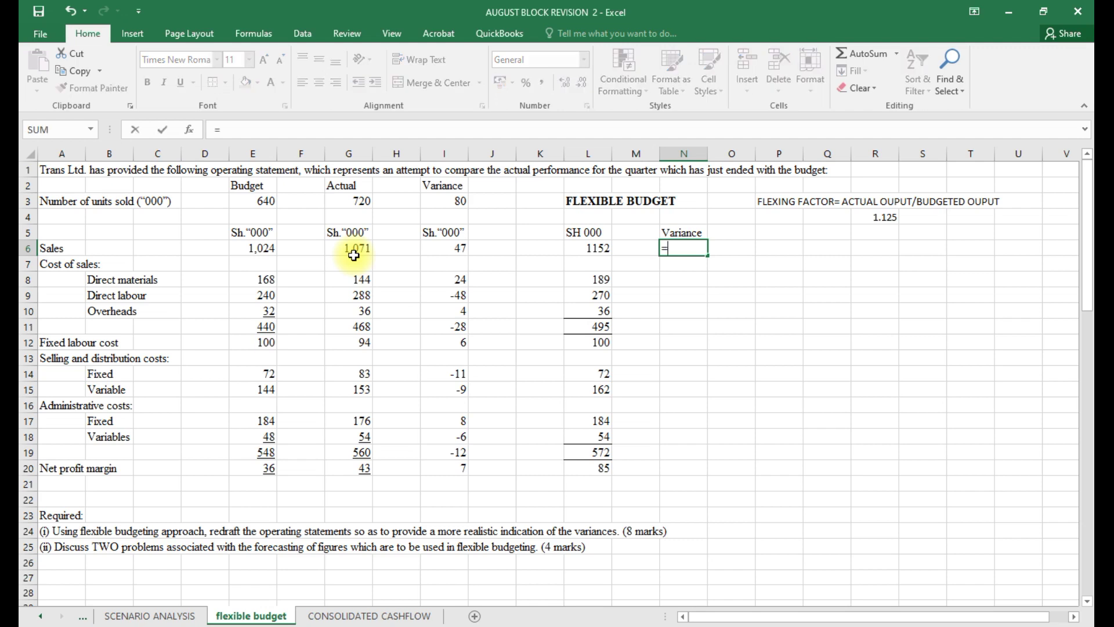
click(354, 256)
text(-)
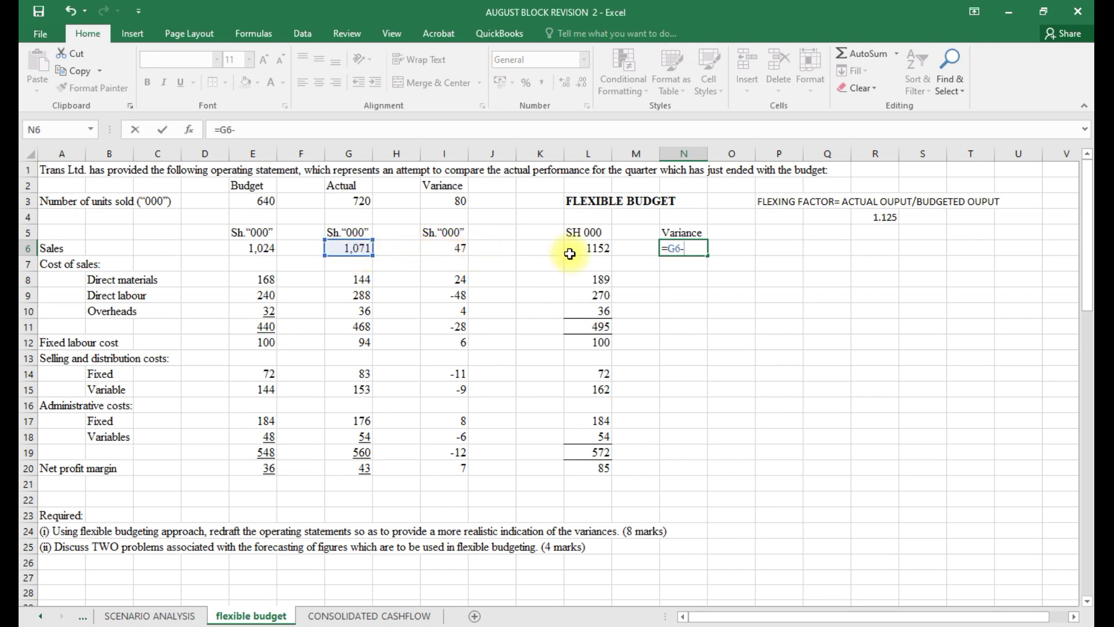
click(593, 247)
key(Return)
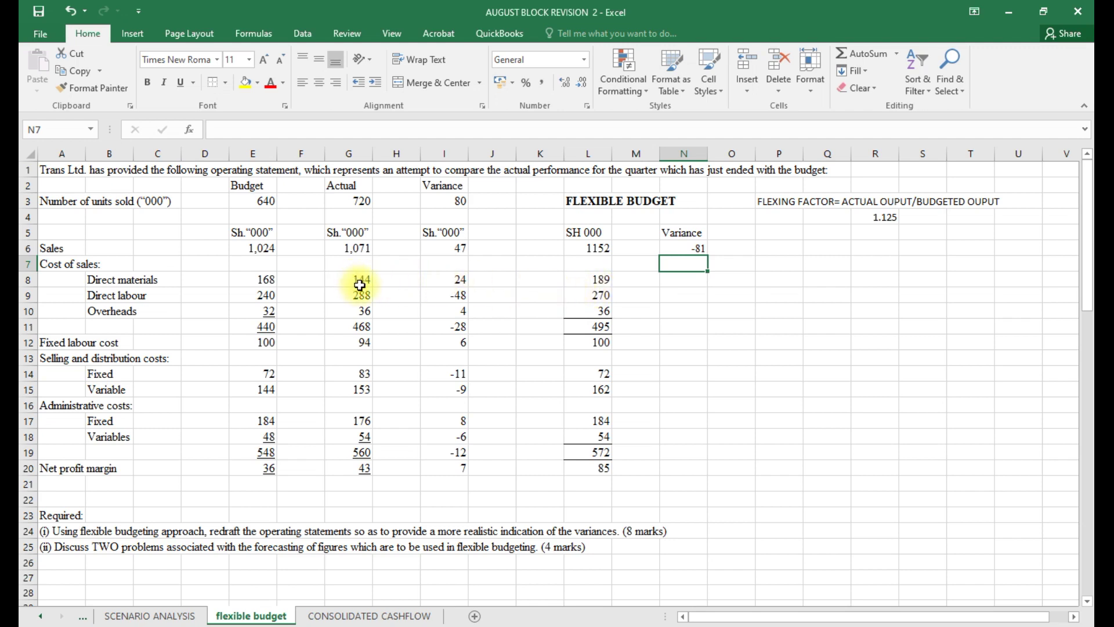
Calculate the direct materials variance in N8 as flexible budget less actual, =L8-G8, and fill the formula down to N11
click(681, 277)
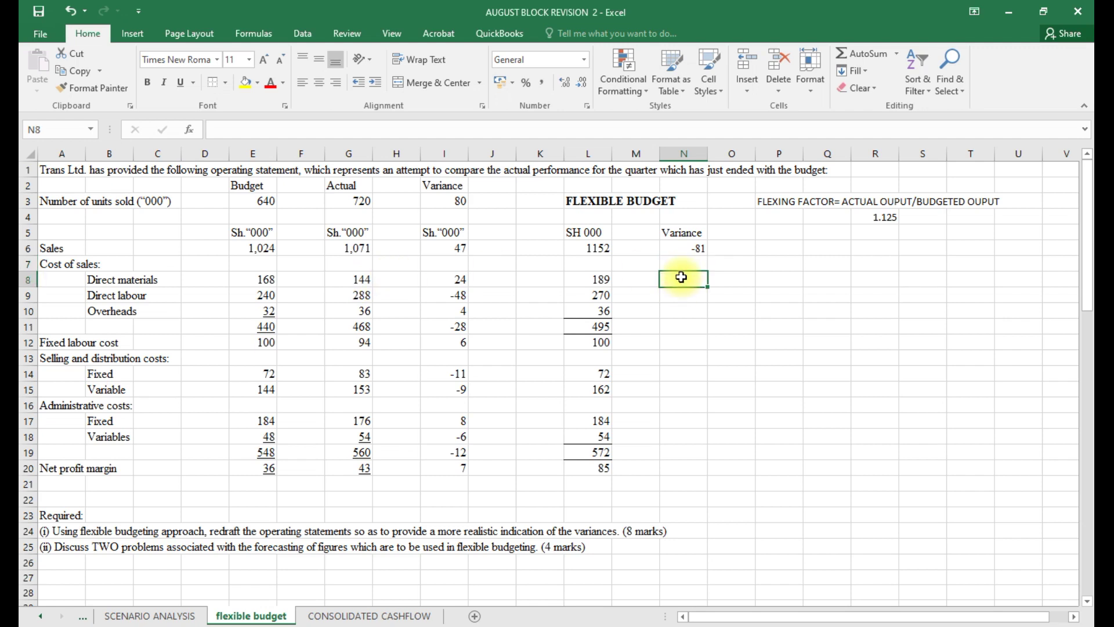
text(=)
click(598, 279)
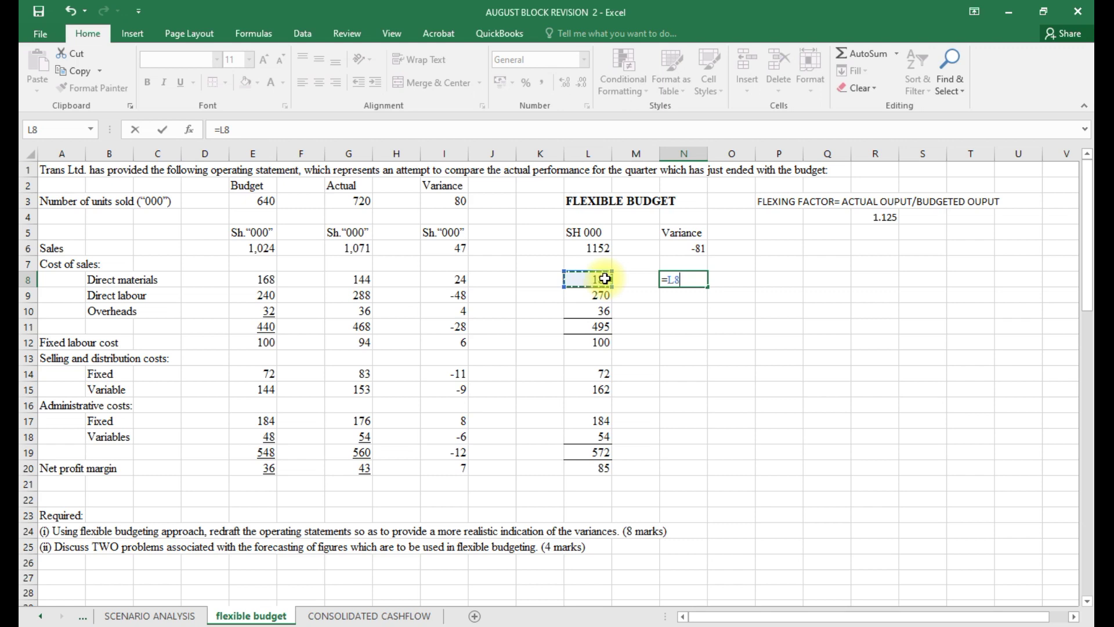
text(-)
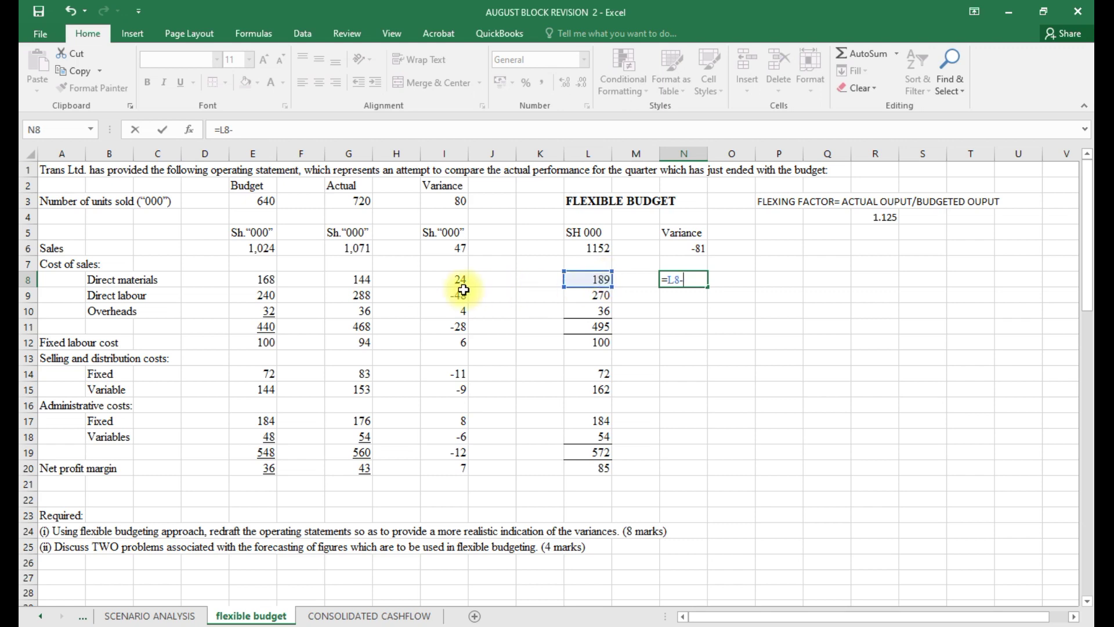
click(368, 280)
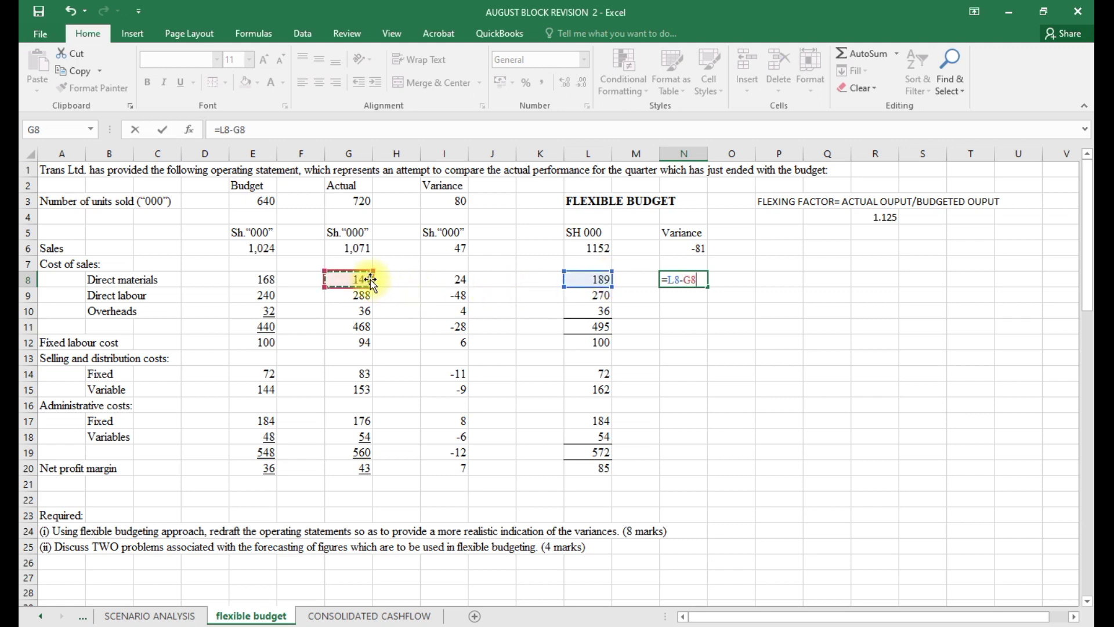
key(Return)
click(685, 281)
drag(707, 287, 707, 336)
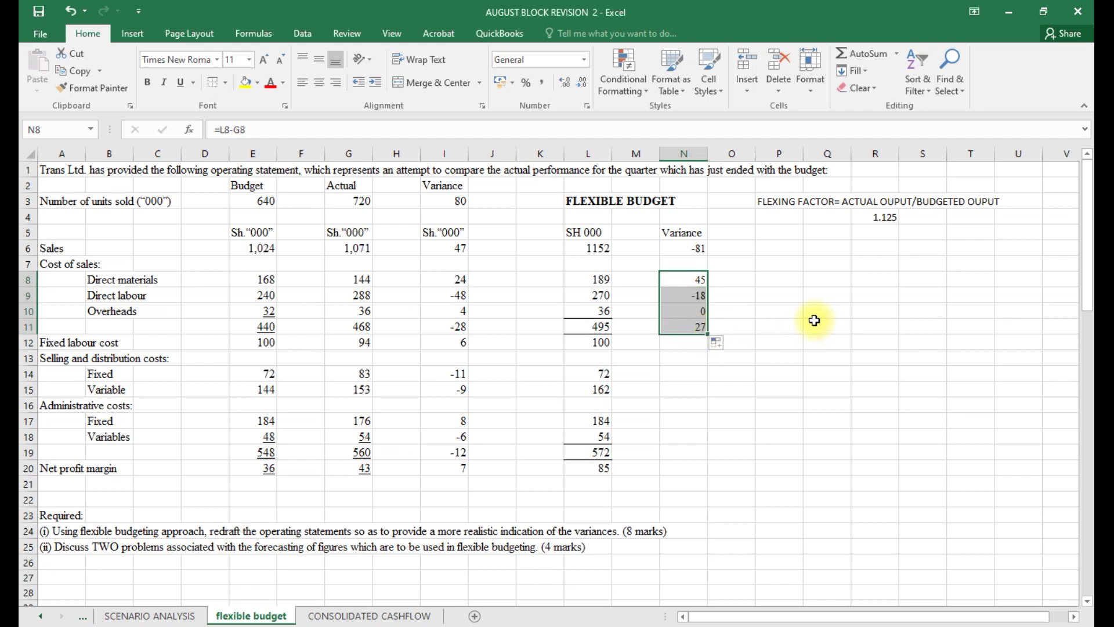
Extend the cost variance formula from N11 through the fixed labour cost row and down to the net profit margin in N20
click(683, 356)
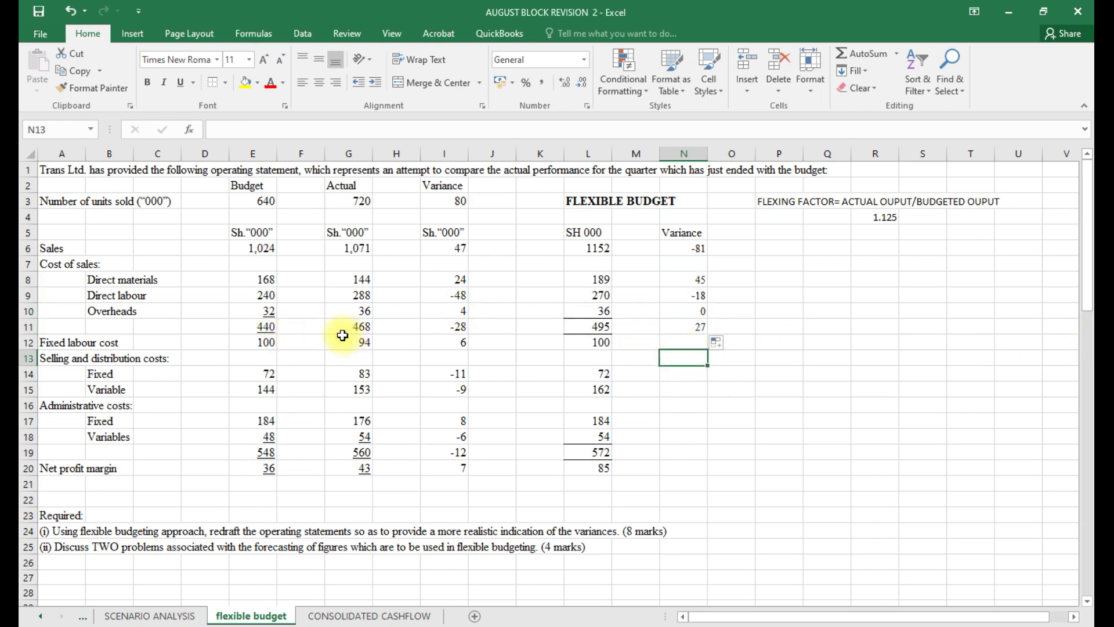
click(677, 341)
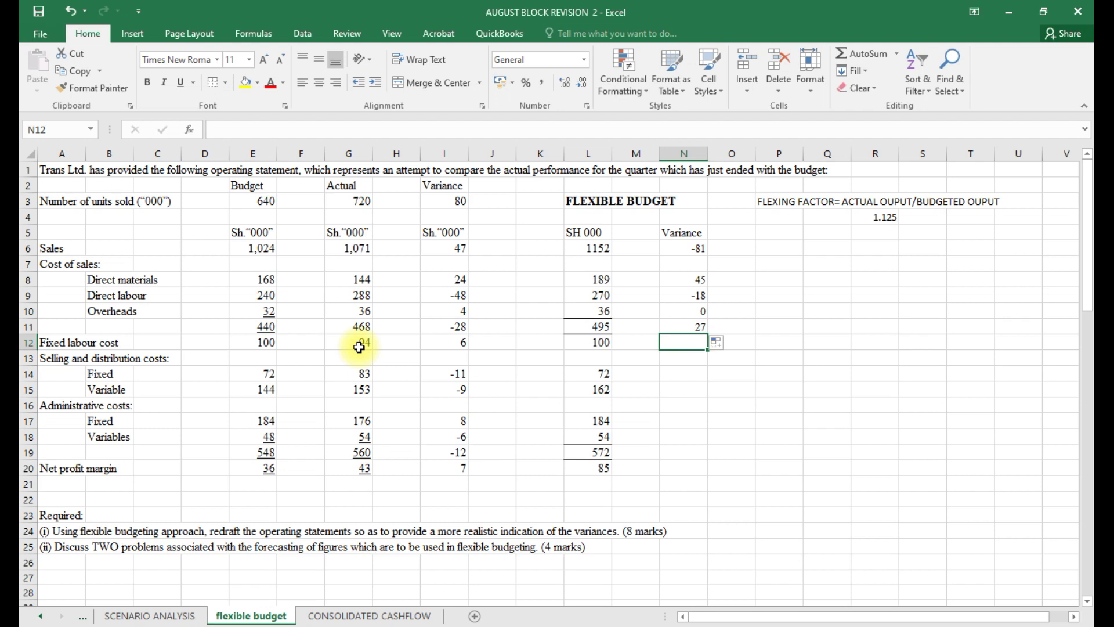
click(693, 329)
drag(705, 335, 709, 347)
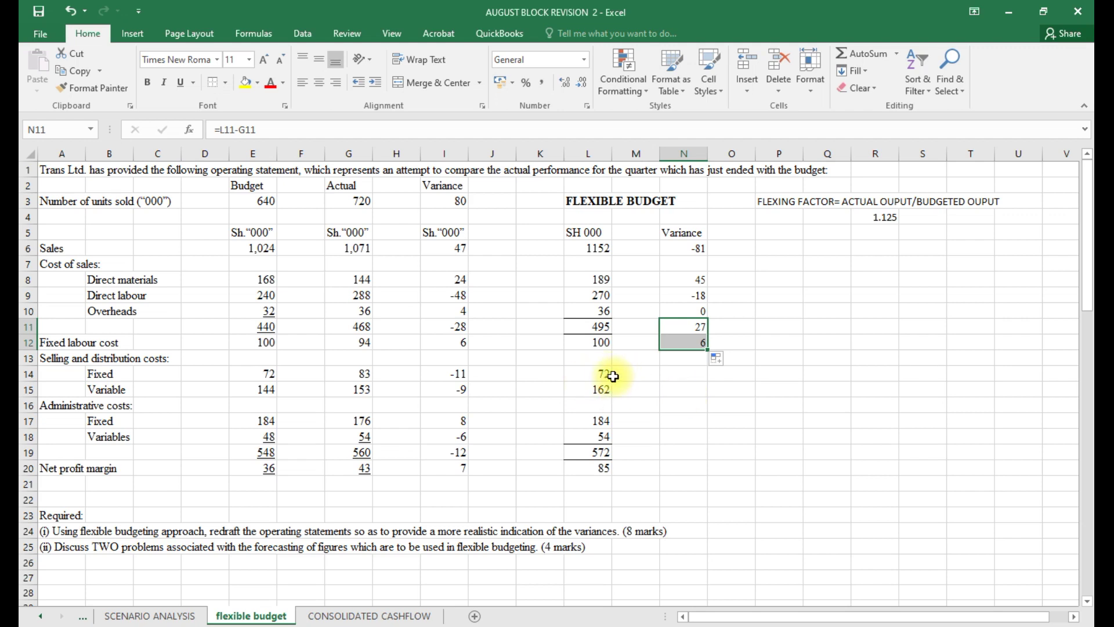
click(683, 349)
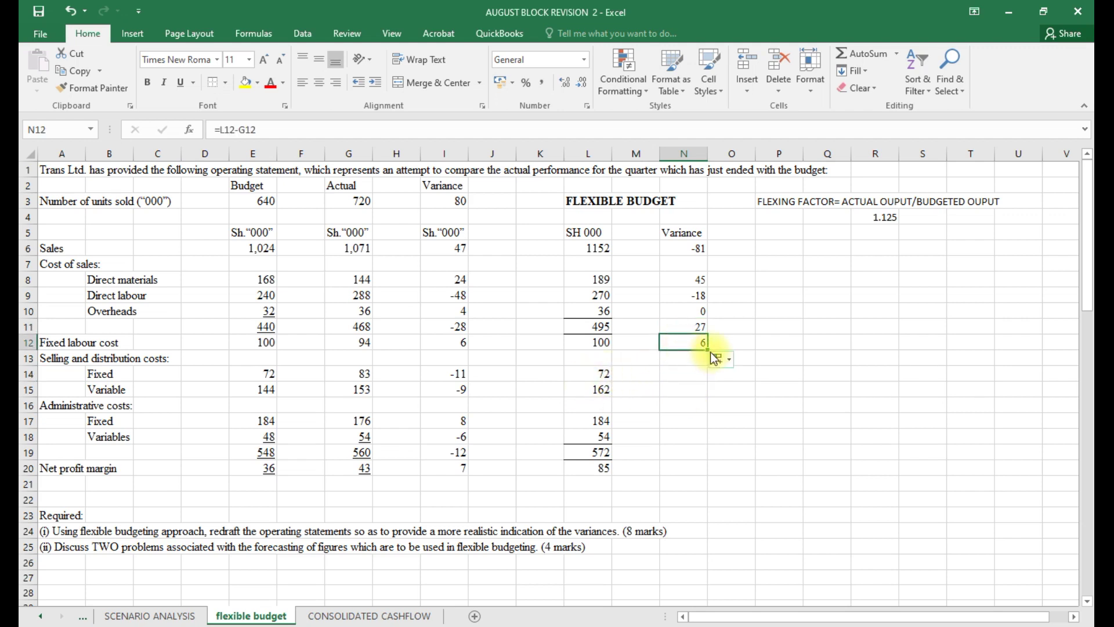
drag(708, 353, 709, 470)
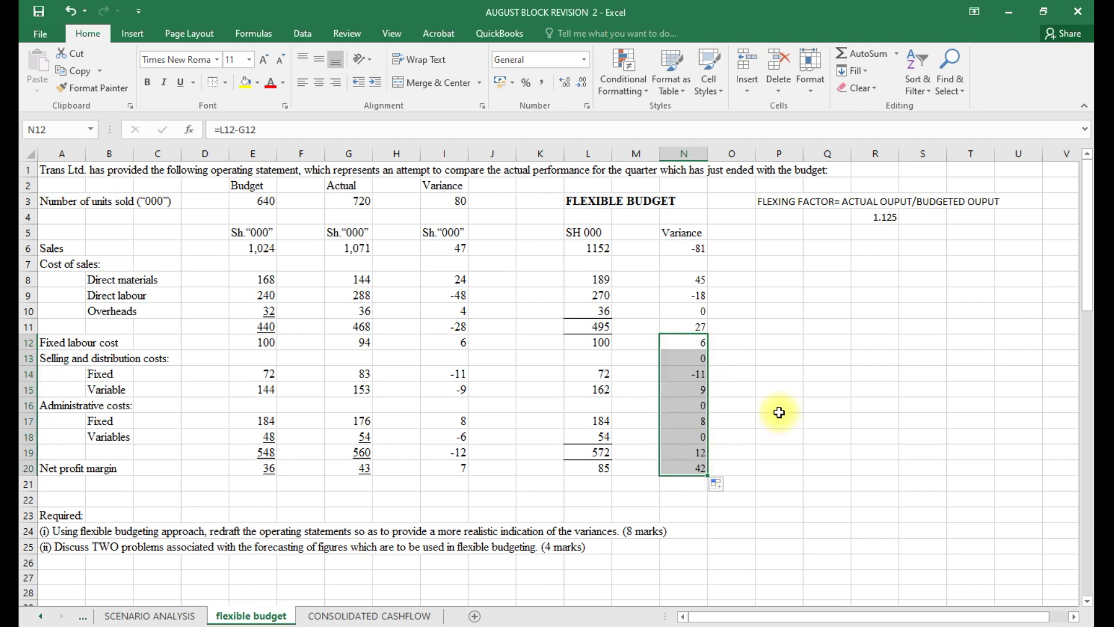
Clear the variance formulas from the selling and distribution and administrative heading rows, N13 and N16
click(676, 345)
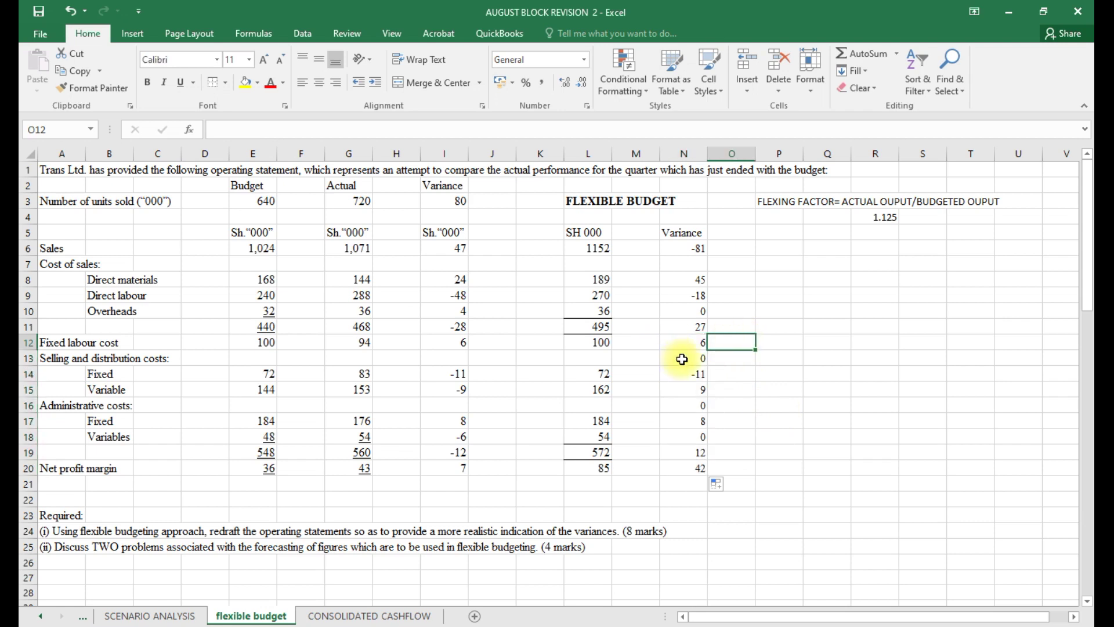
click(682, 360)
double_click(682, 359)
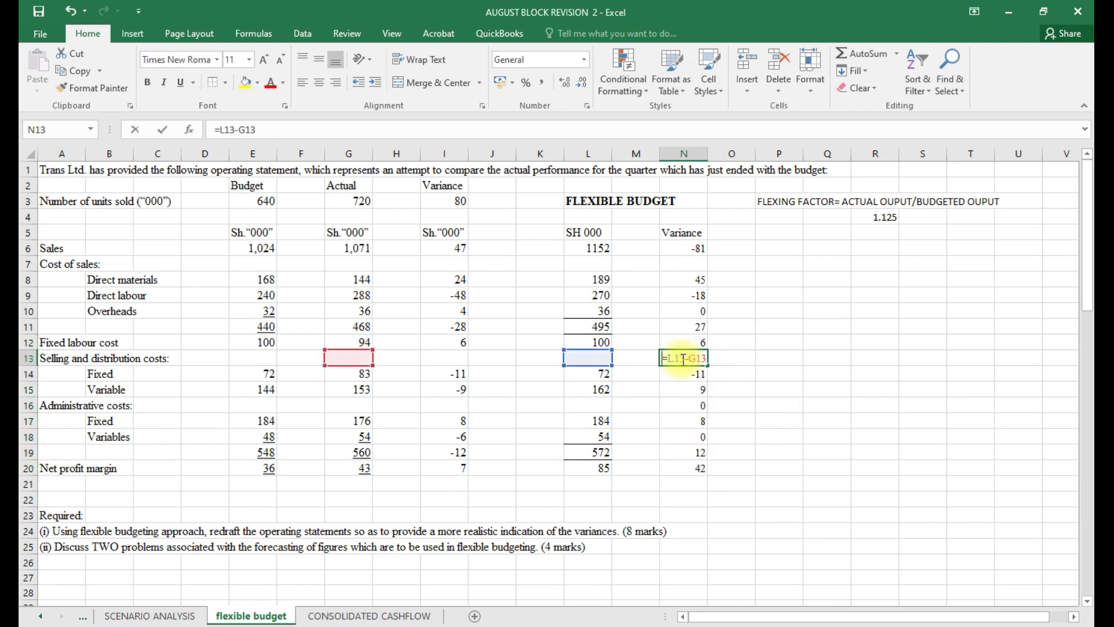
key(BackSpace)
key(BackSpace)
key(BackSpace)
key(BackSpace)
key(BackSpace)
key(BackSpace)
key(BackSpace)
key(BackSpace)
double_click(742, 358)
key(Escape)
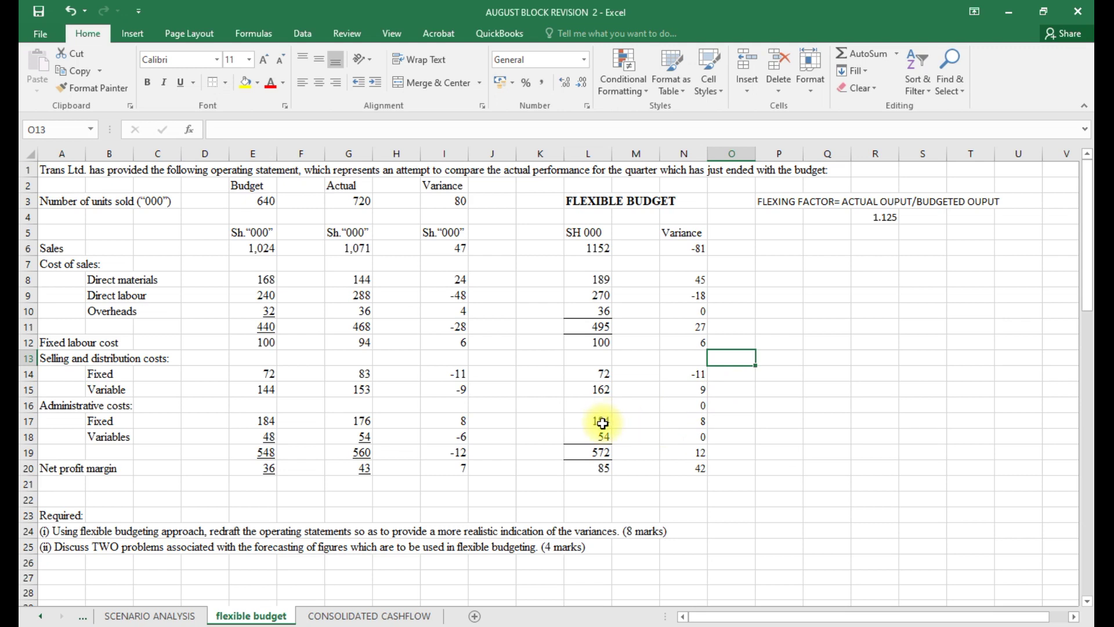
click(705, 406)
double_click(705, 406)
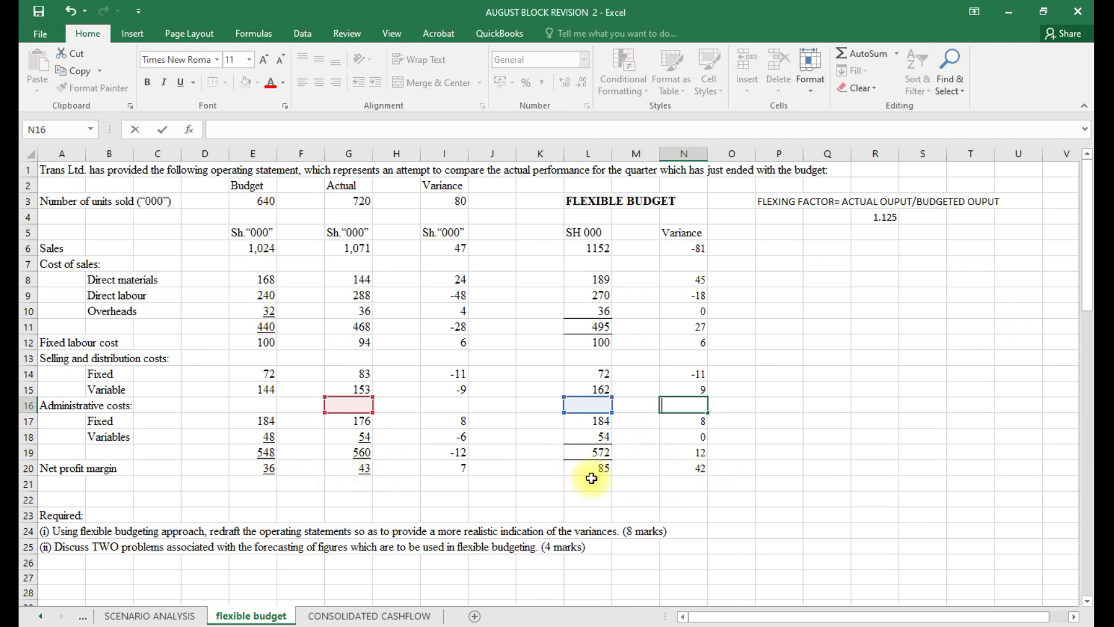
Add a top and thick bottom border to the net profit margin variance in N20
click(702, 469)
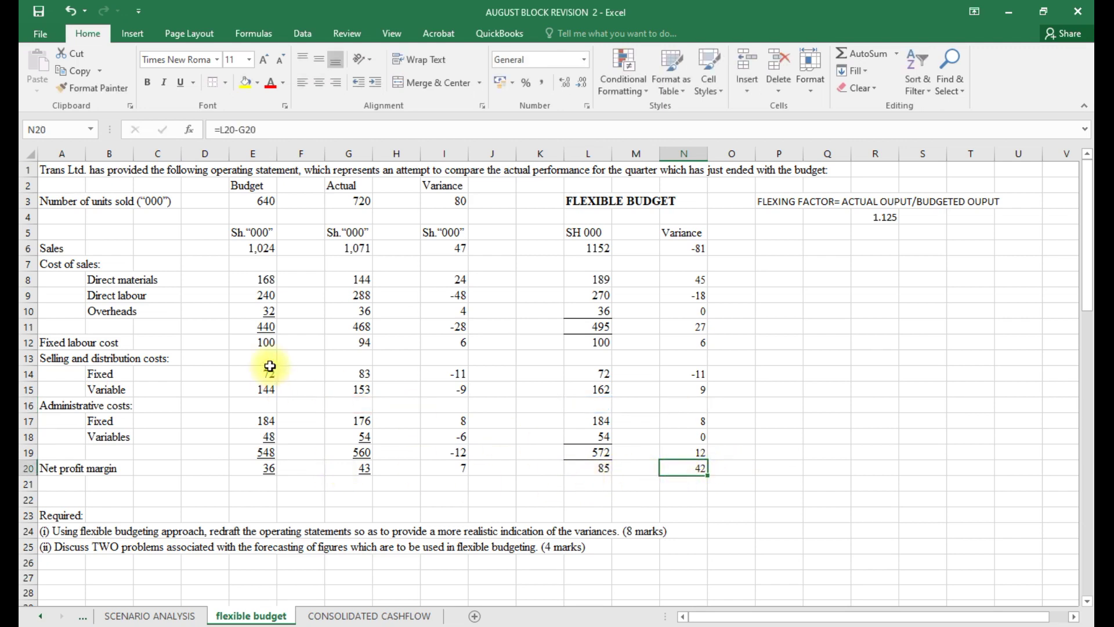
click(225, 83)
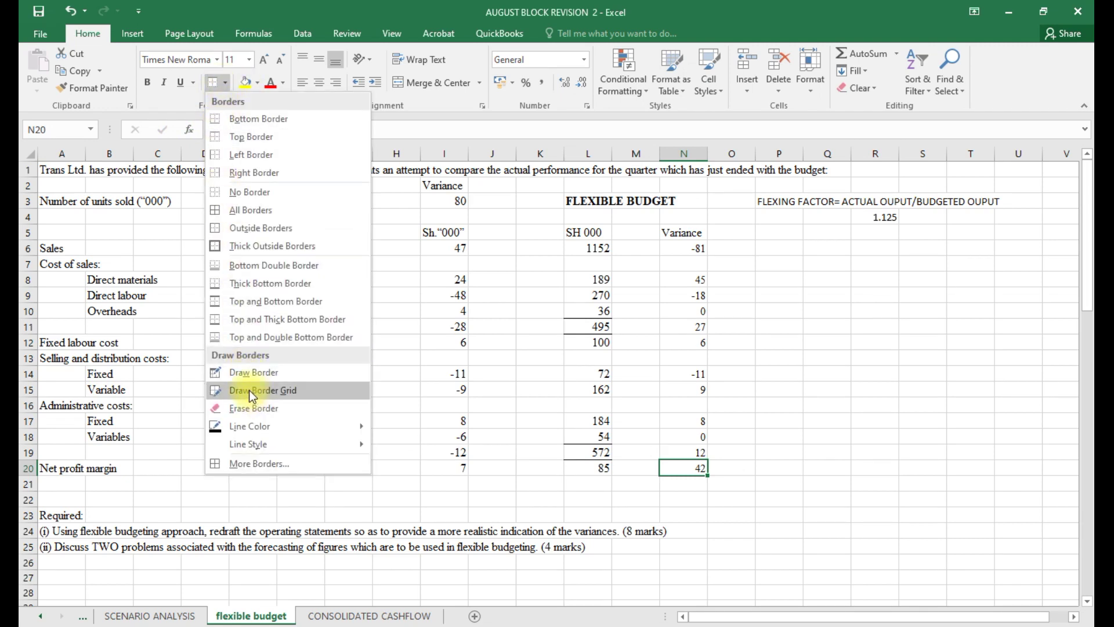
click(259, 319)
click(761, 436)
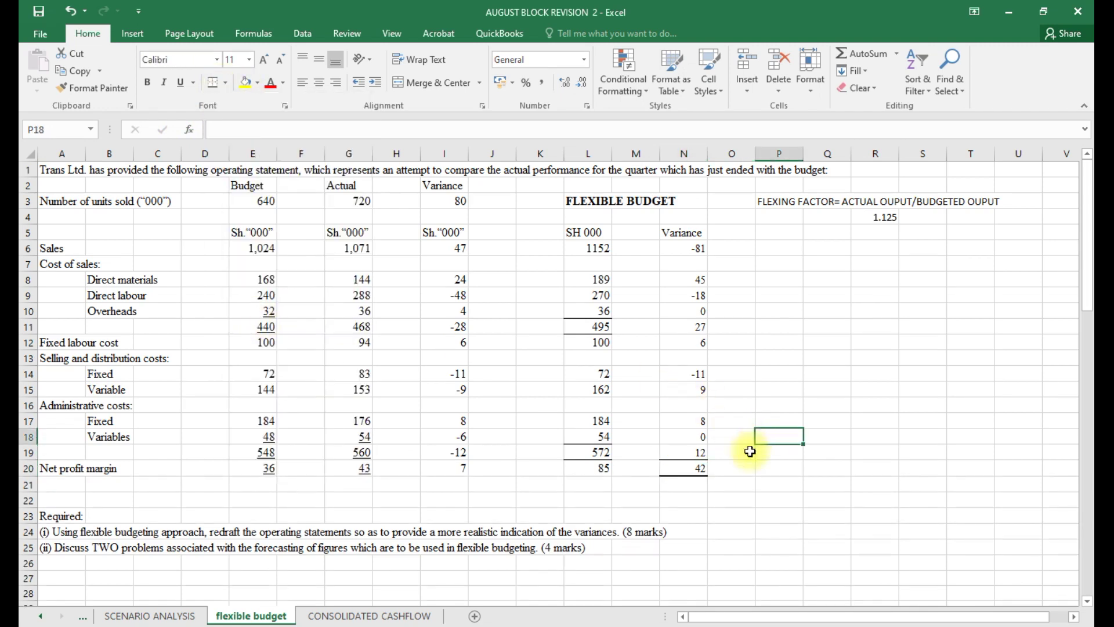
Change the font size of the variance figures in column N, from the sales row down to the net profit margin row
click(677, 231)
click(696, 325)
click(697, 361)
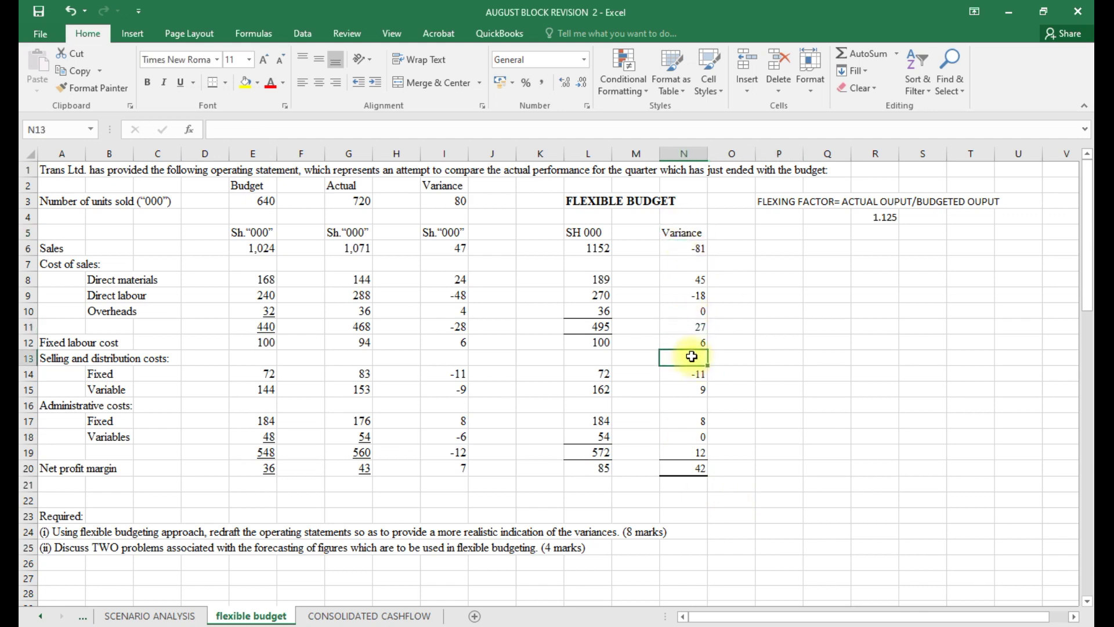
drag(687, 244, 705, 465)
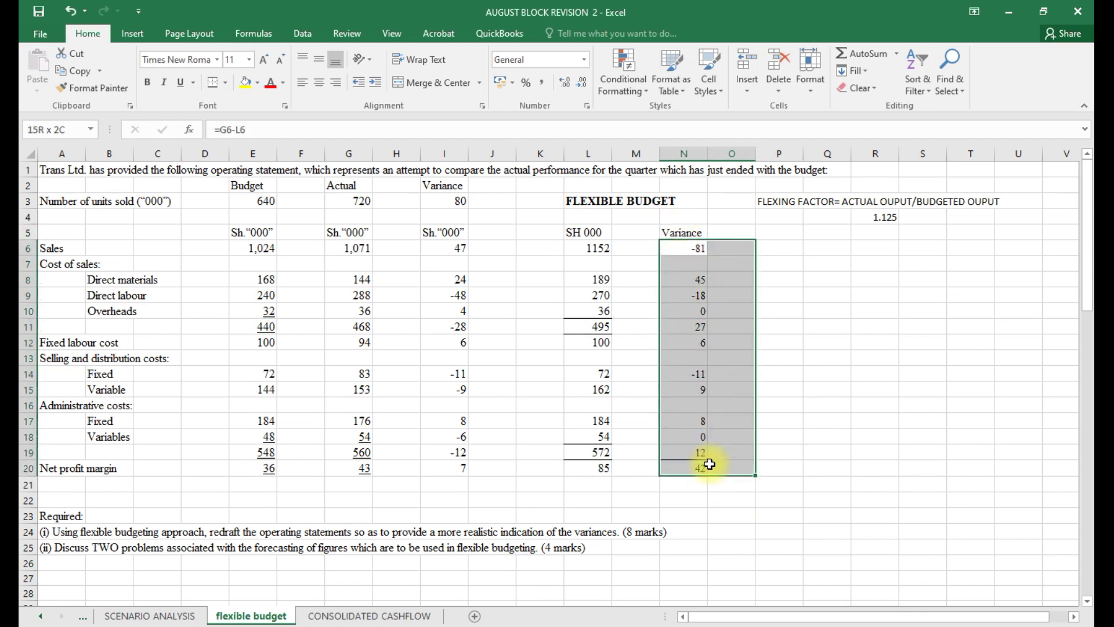
click(249, 60)
click(230, 130)
Make the Variance heading in N5 bold
click(674, 233)
key(ctrl+b)
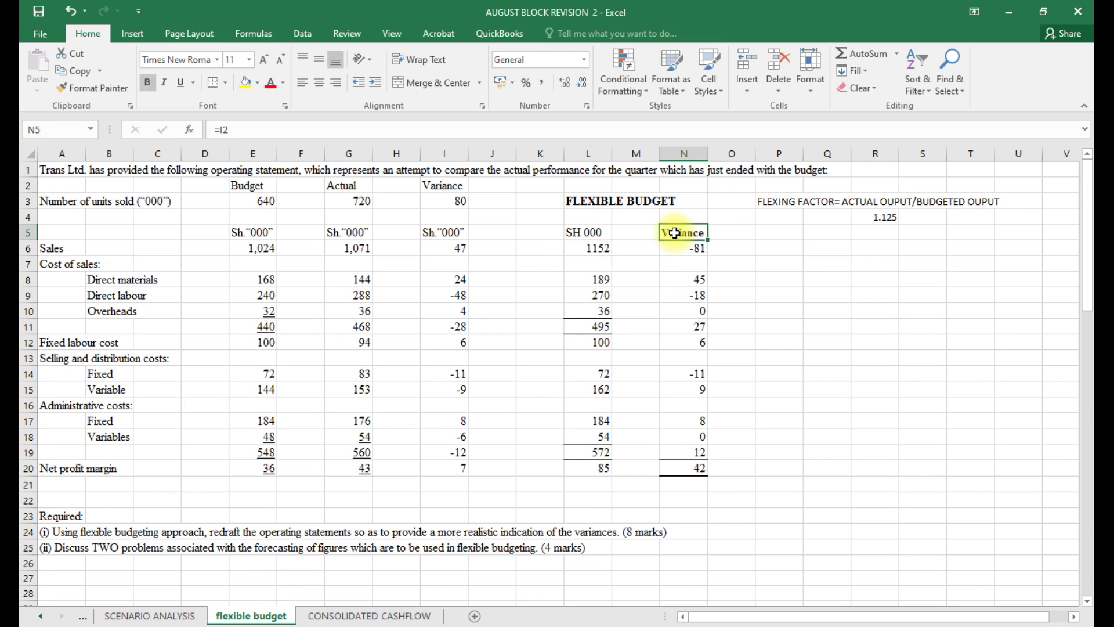
click(789, 294)
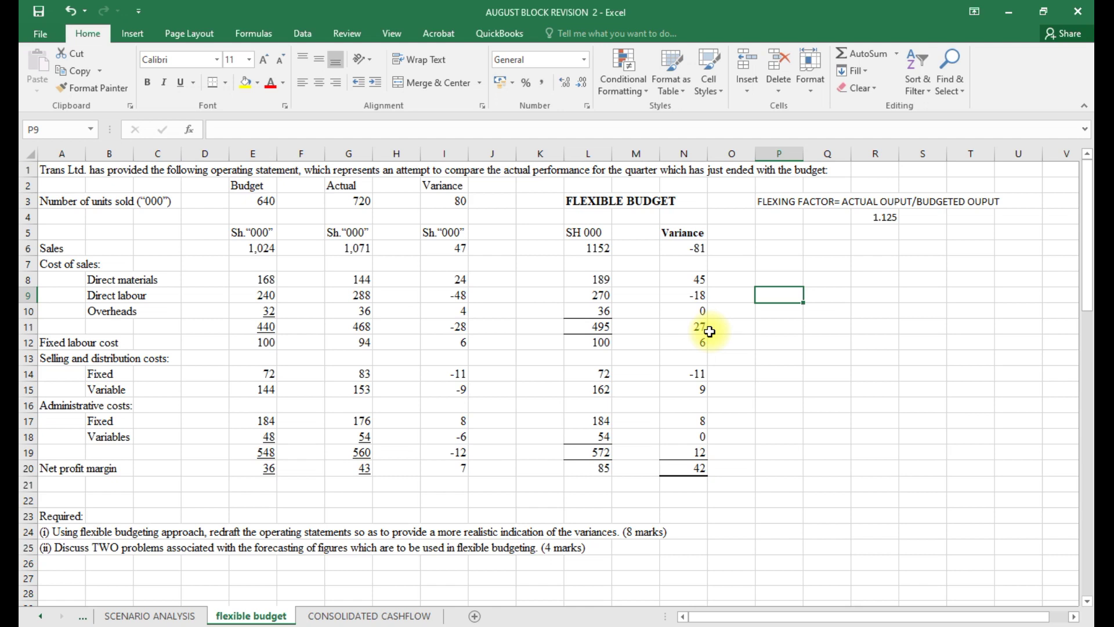
click(777, 440)
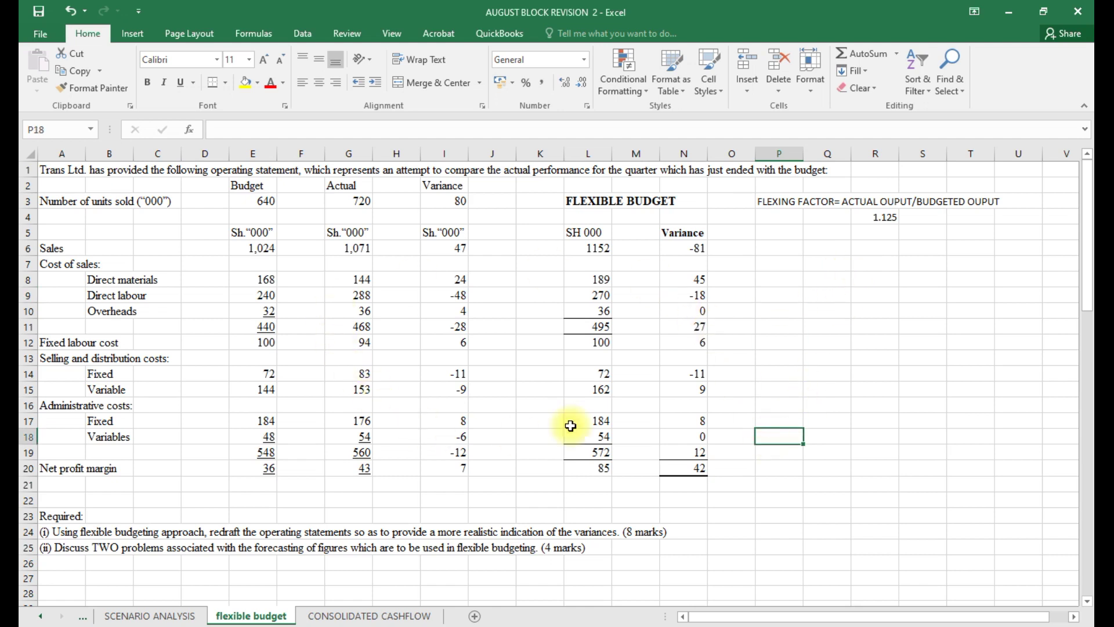